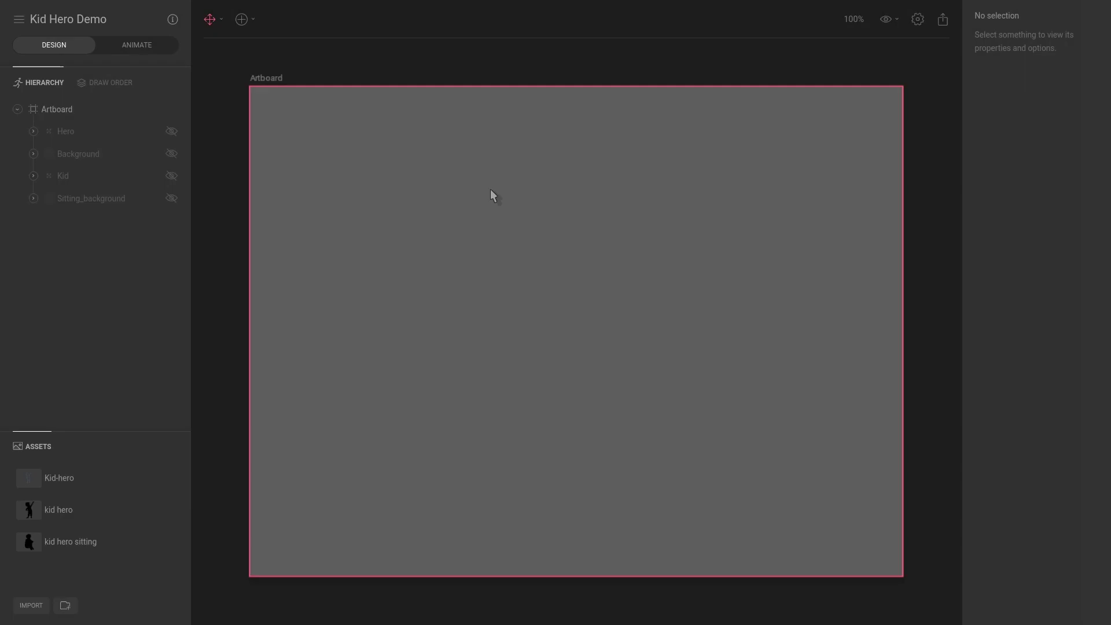
- With the Hero layer left hidden, place a root bone on the upper right of the artboard
{"action": "left_click", "coordinate": [171, 132]}
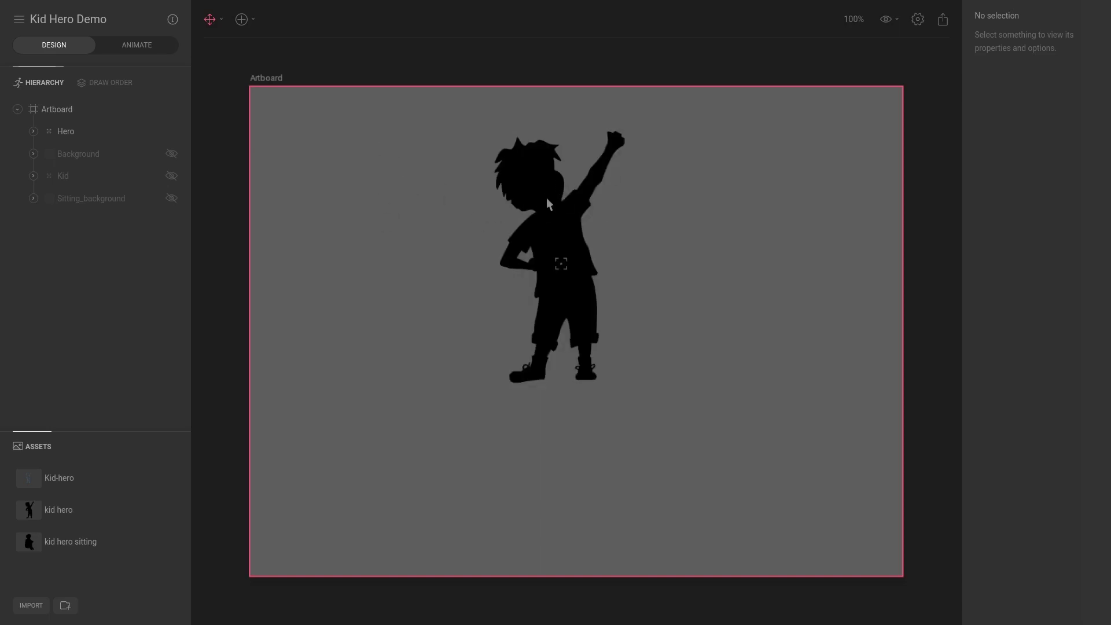
{"action": "left_click", "coordinate": [171, 132]}
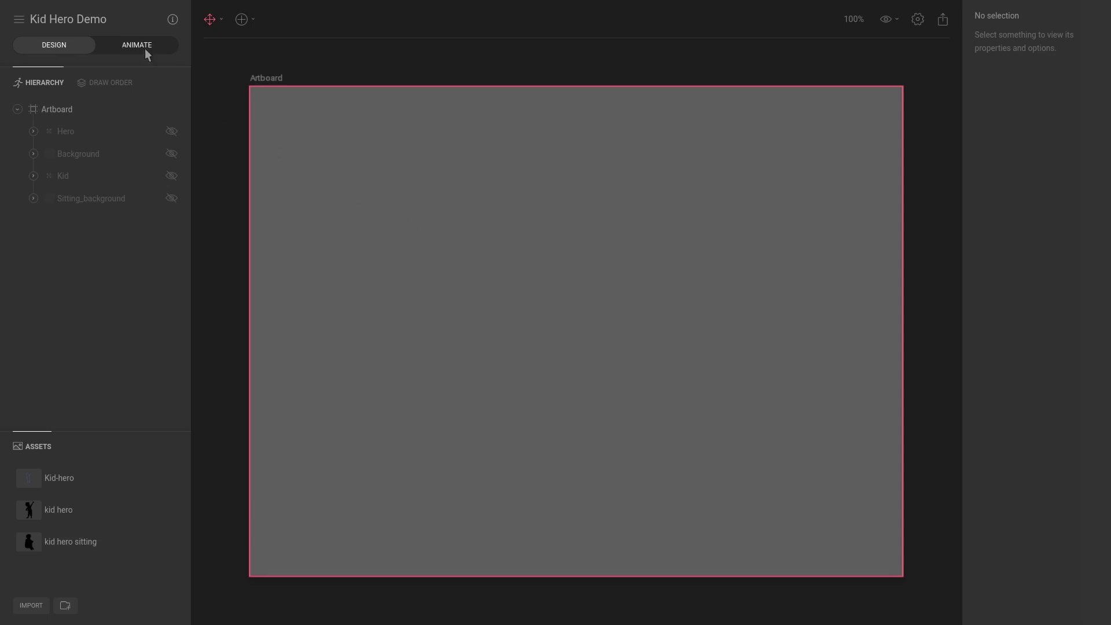
{"action": "left_click", "coordinate": [241, 20]}
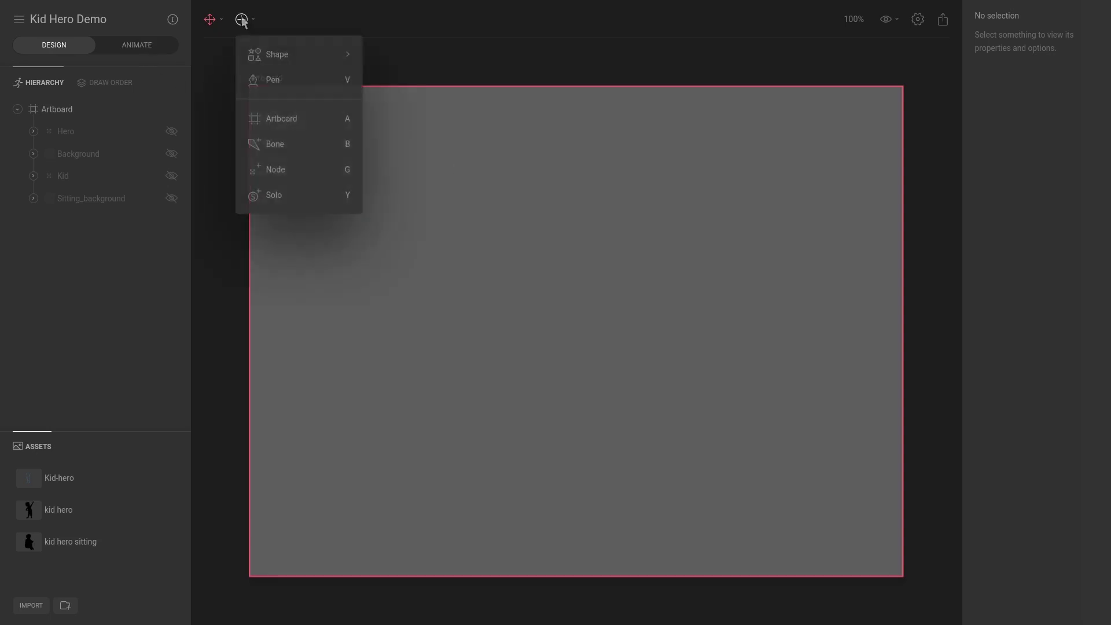
{"action": "left_click", "coordinate": [290, 144]}
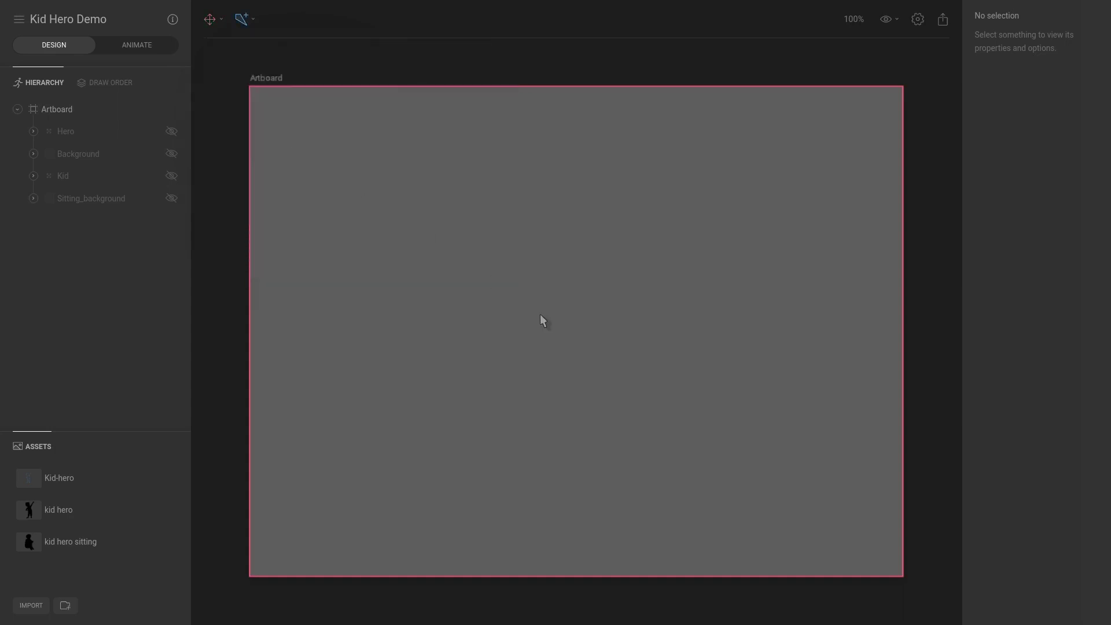
{"action": "left_click", "coordinate": [683, 210]}
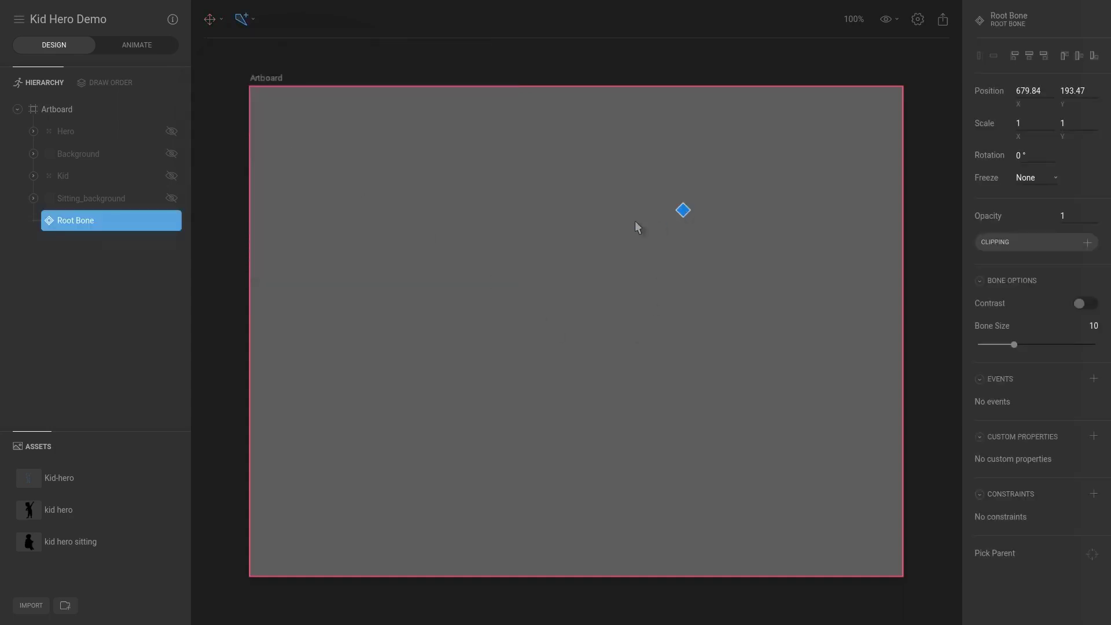
- Draw a chain of three bones leftward from the root, removing the extra bones drawn along the way
{"action": "left_click", "coordinate": [565, 206]}
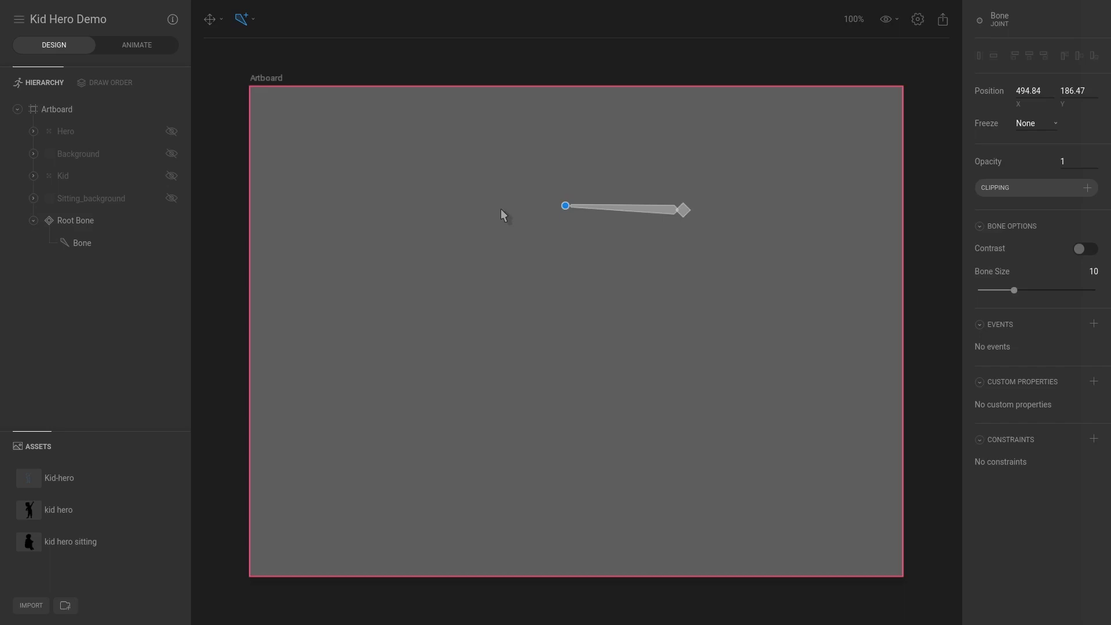
{"action": "left_click", "coordinate": [478, 201]}
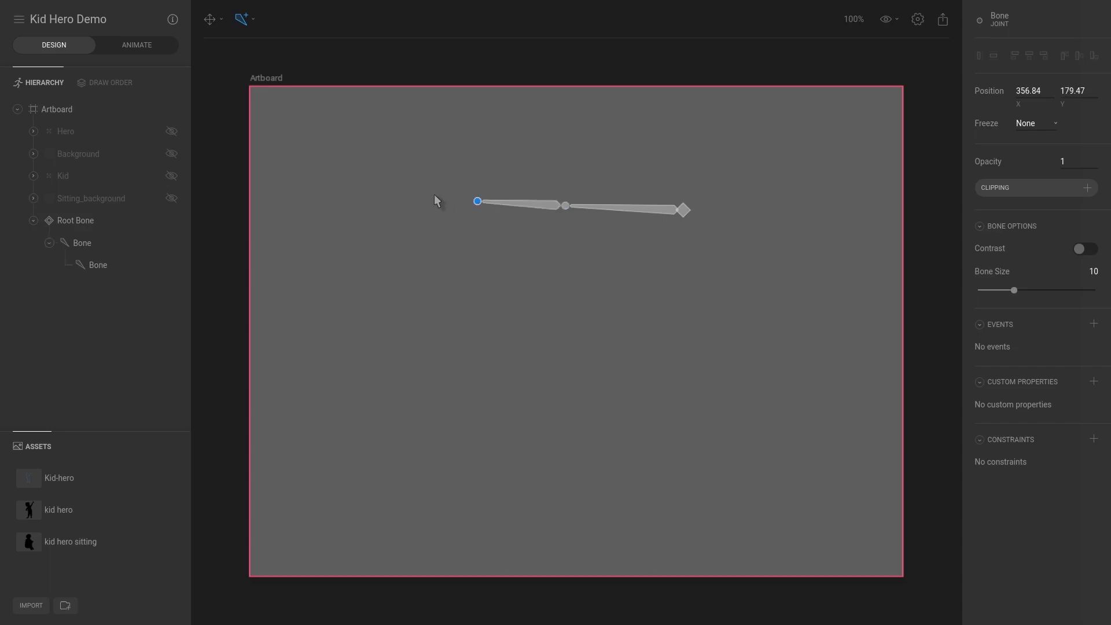
{"action": "left_click", "coordinate": [418, 195]}
{"action": "key", "text": "Escape"}
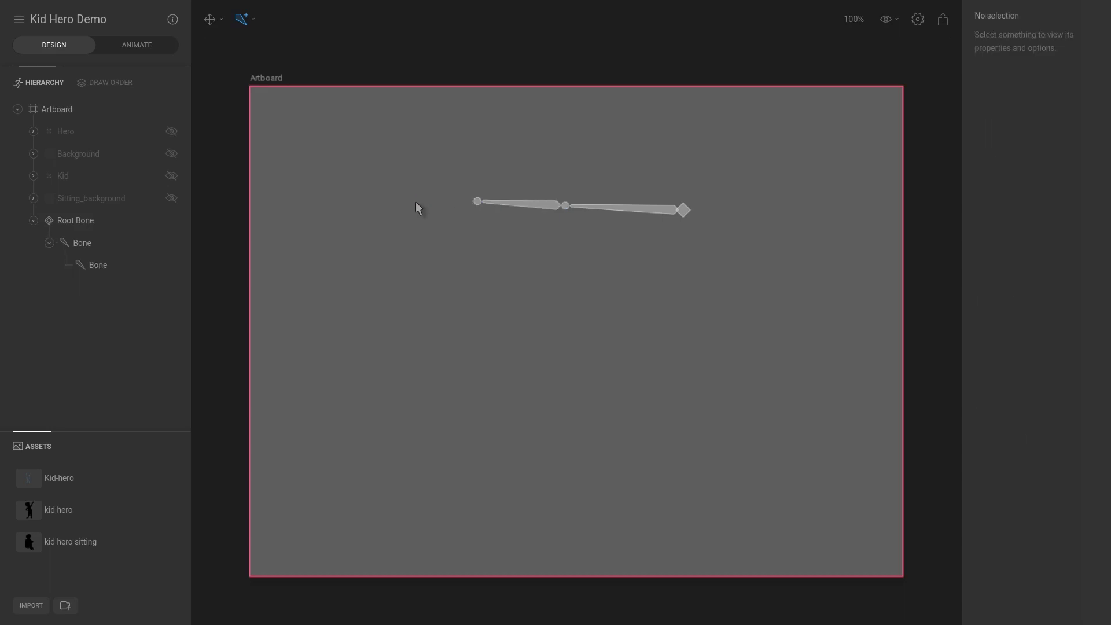
{"action": "left_click", "coordinate": [478, 201]}
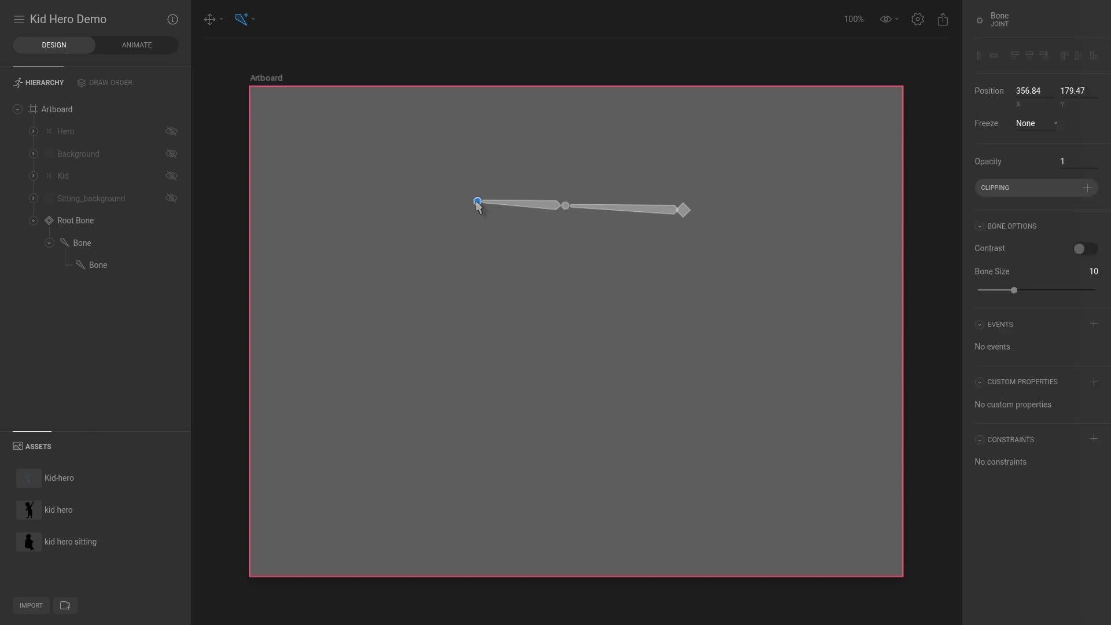
{"action": "left_click", "coordinate": [429, 197]}
{"action": "key", "text": "Escape"}
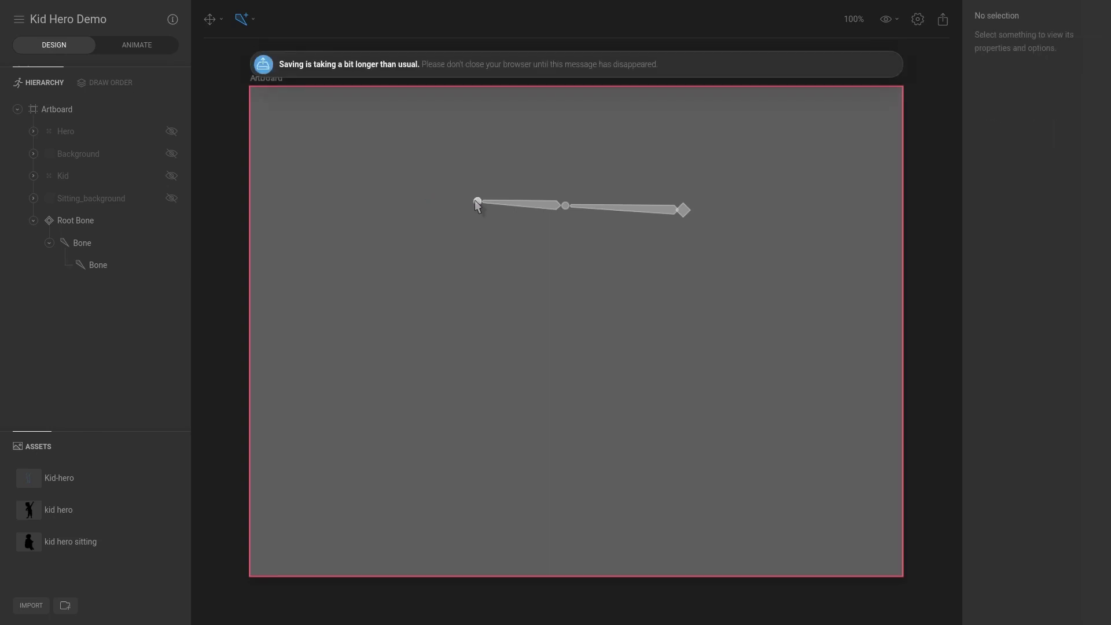
{"action": "left_click", "coordinate": [477, 202]}
{"action": "left_click", "coordinate": [420, 200]}
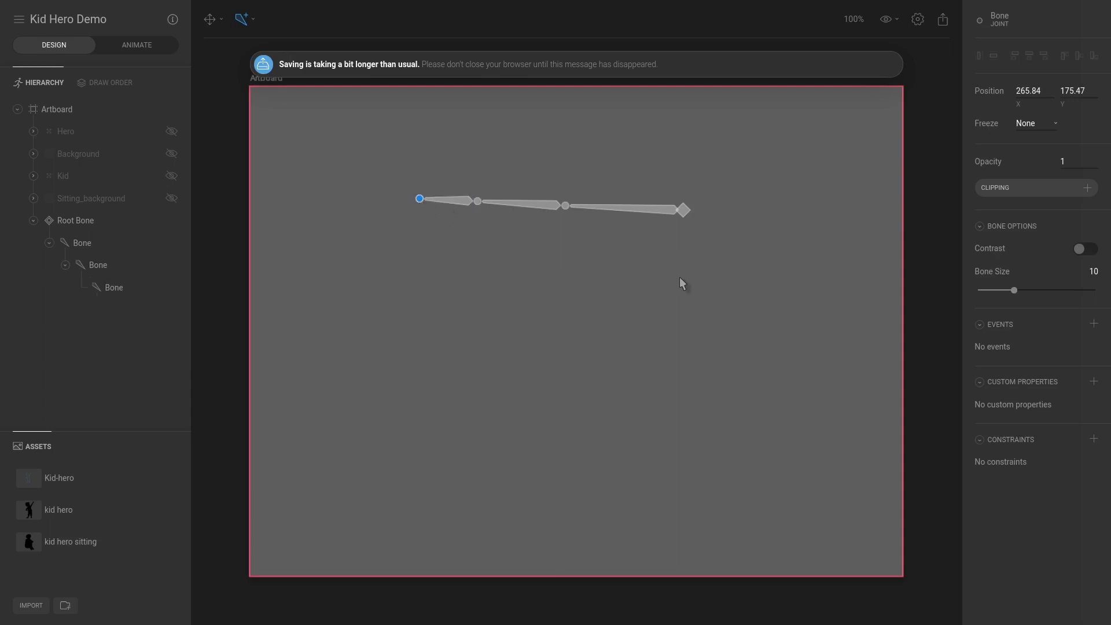
{"action": "key", "text": "Escape"}
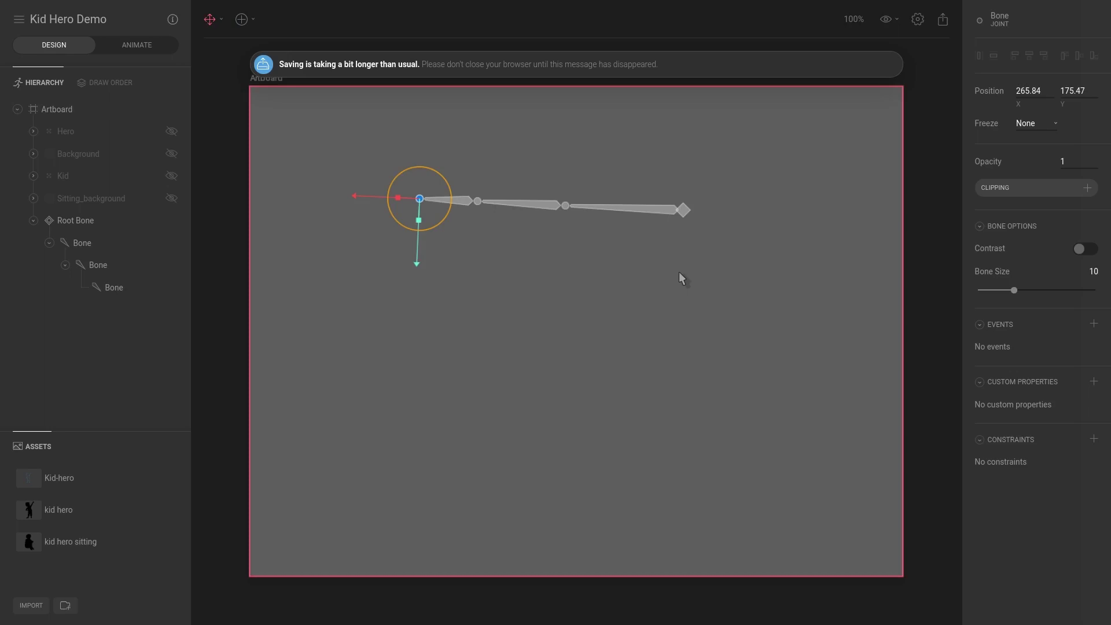
{"action": "left_click", "coordinate": [680, 286]}
{"action": "key", "text": "b"}
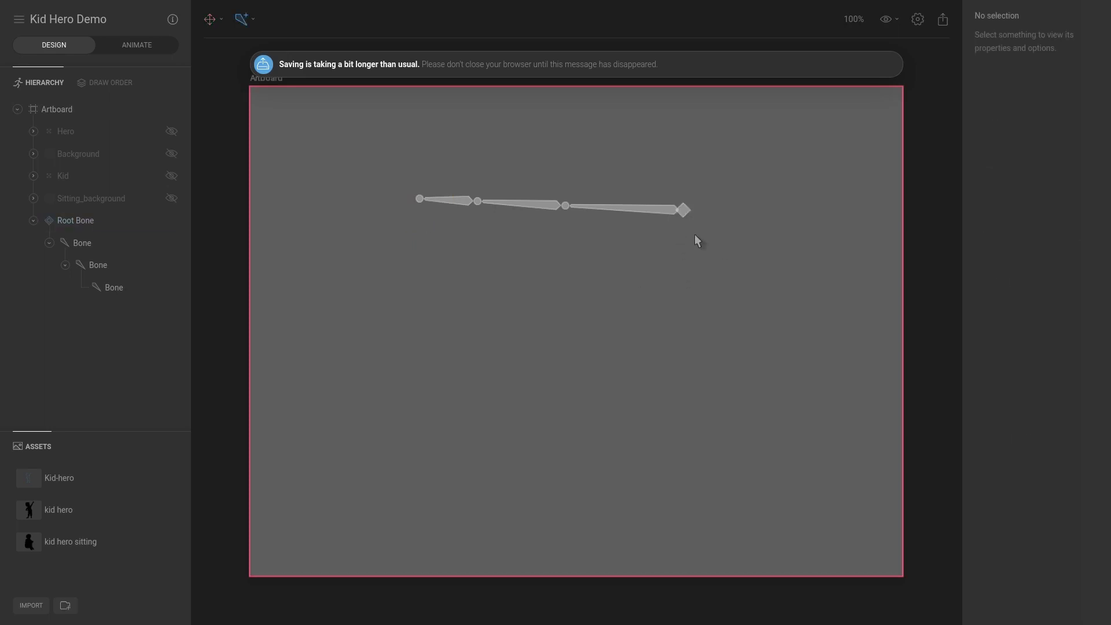
- Place a second root below the first chain and draw three bones leftward from it
{"action": "left_click", "coordinate": [682, 277]}
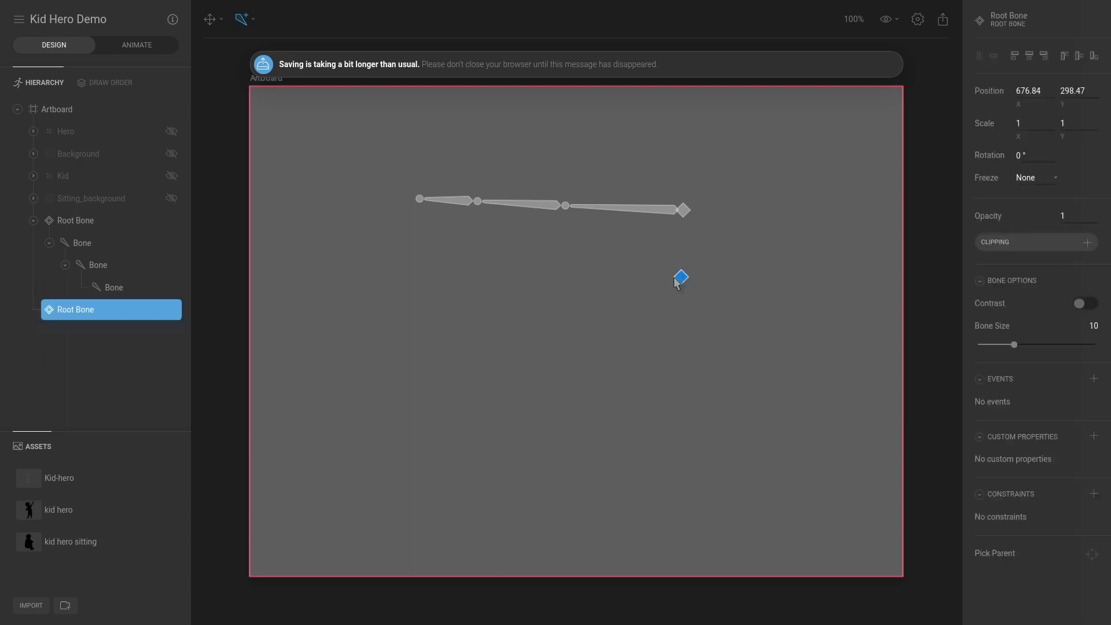
{"action": "left_click", "coordinate": [562, 267]}
{"action": "left_click", "coordinate": [473, 259]}
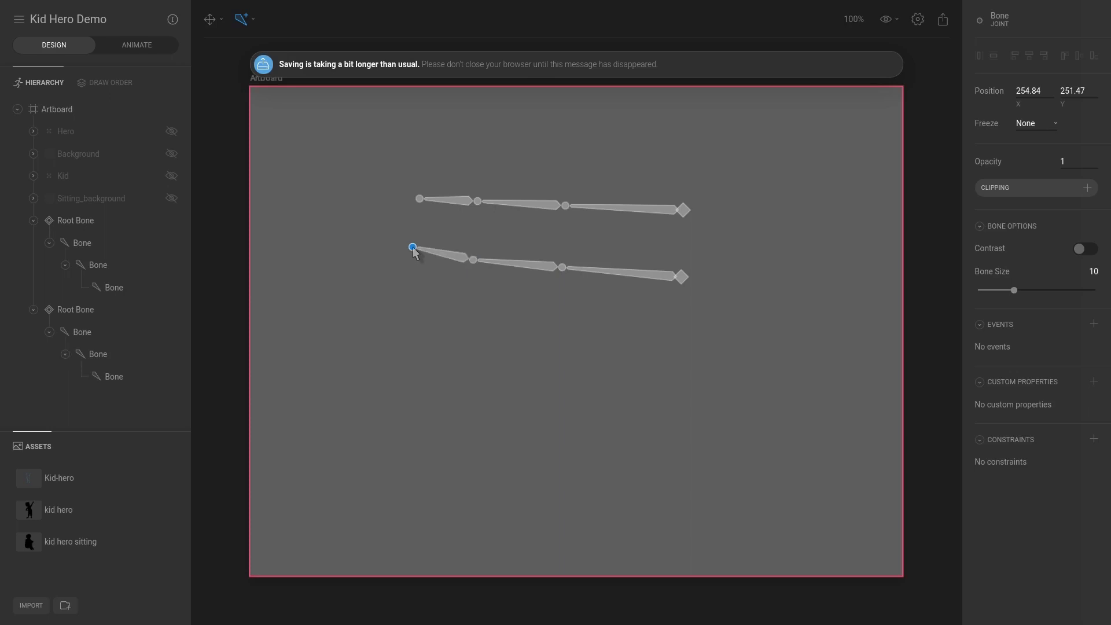
{"action": "key", "text": "Escape"}
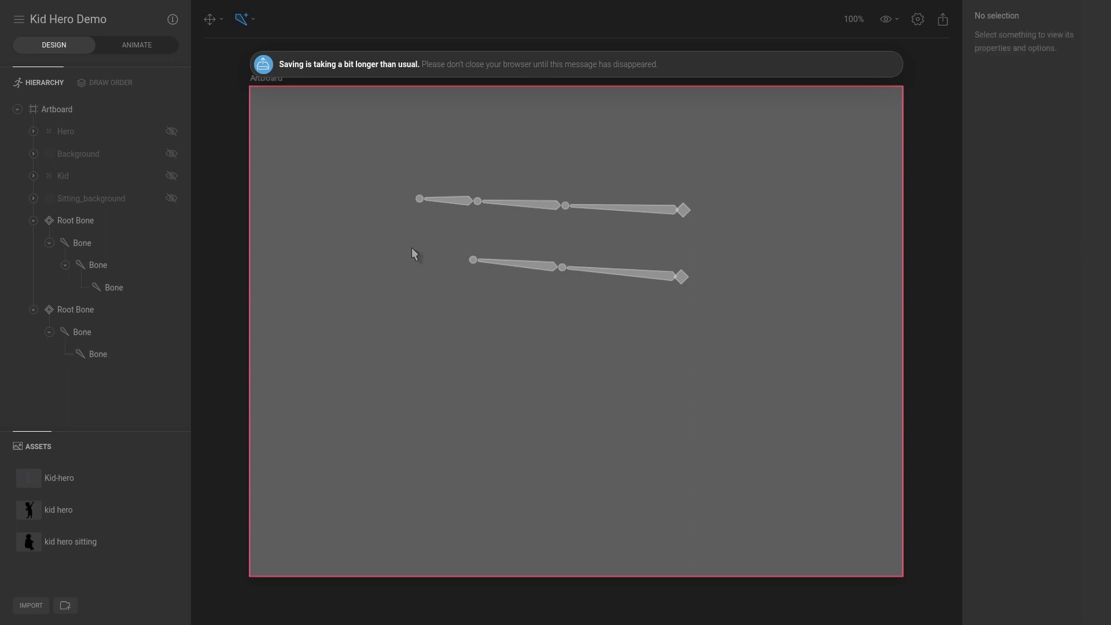
{"action": "left_click", "coordinate": [473, 260]}
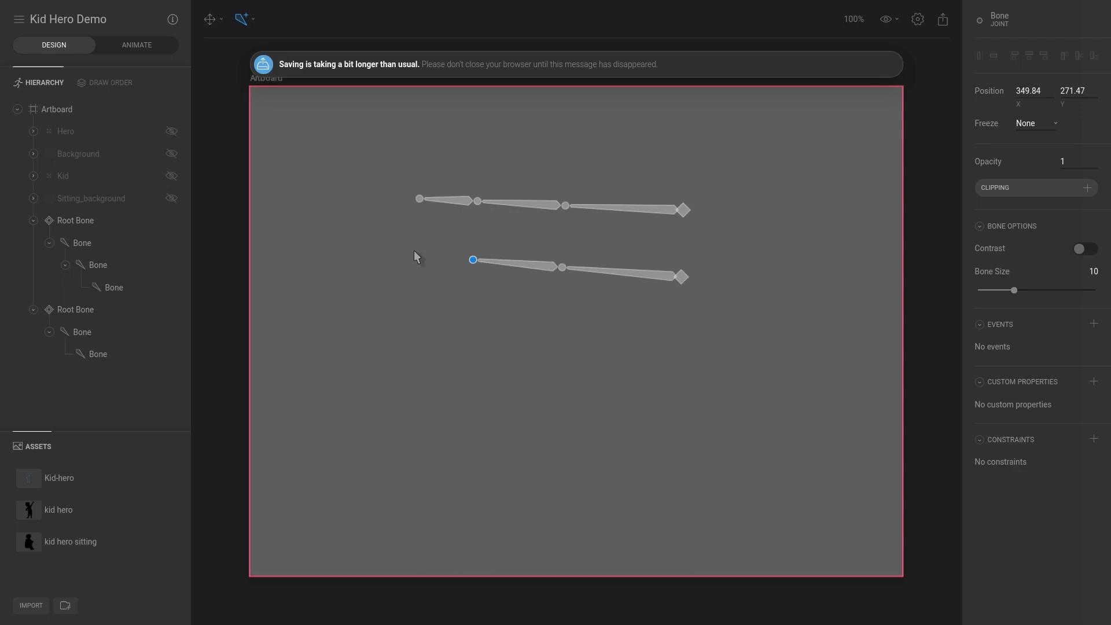
{"action": "left_click", "coordinate": [414, 253]}
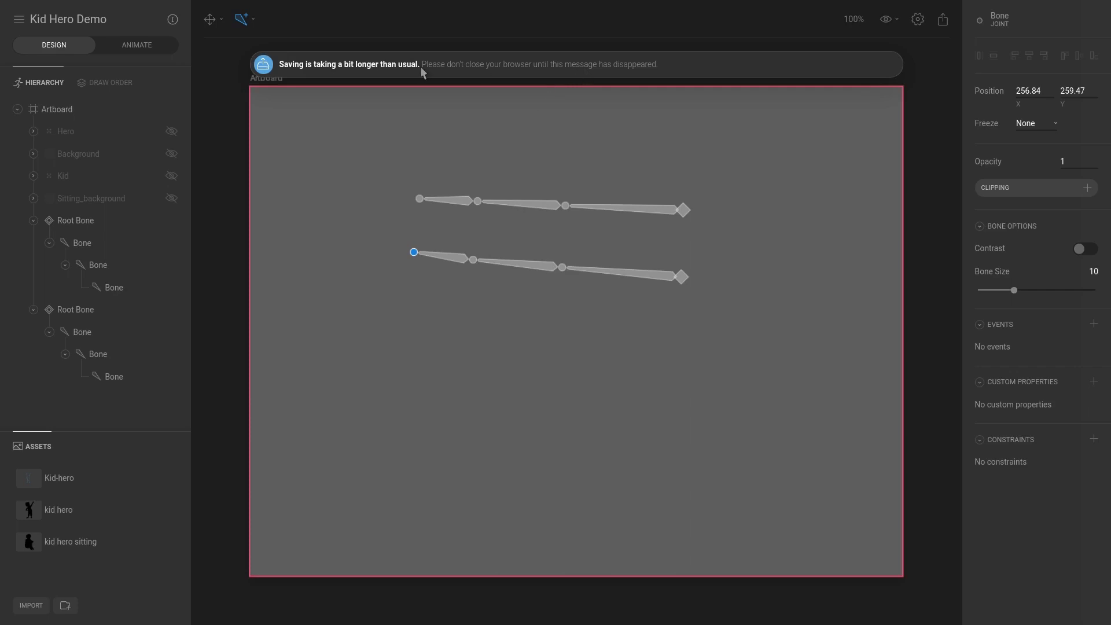
- In Animate mode at frame 0, bend the lower bone chain into a keyed curve with IK
{"action": "left_click", "coordinate": [135, 46]}
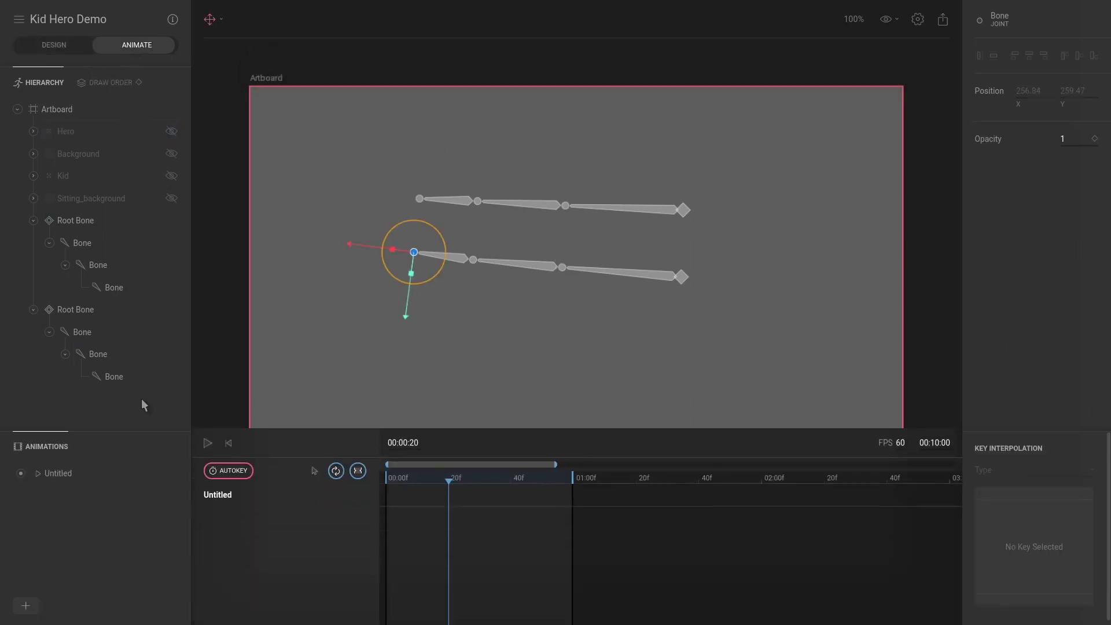
{"action": "left_click_drag", "start_coordinate": [456, 475], "coordinate": [404, 482]}
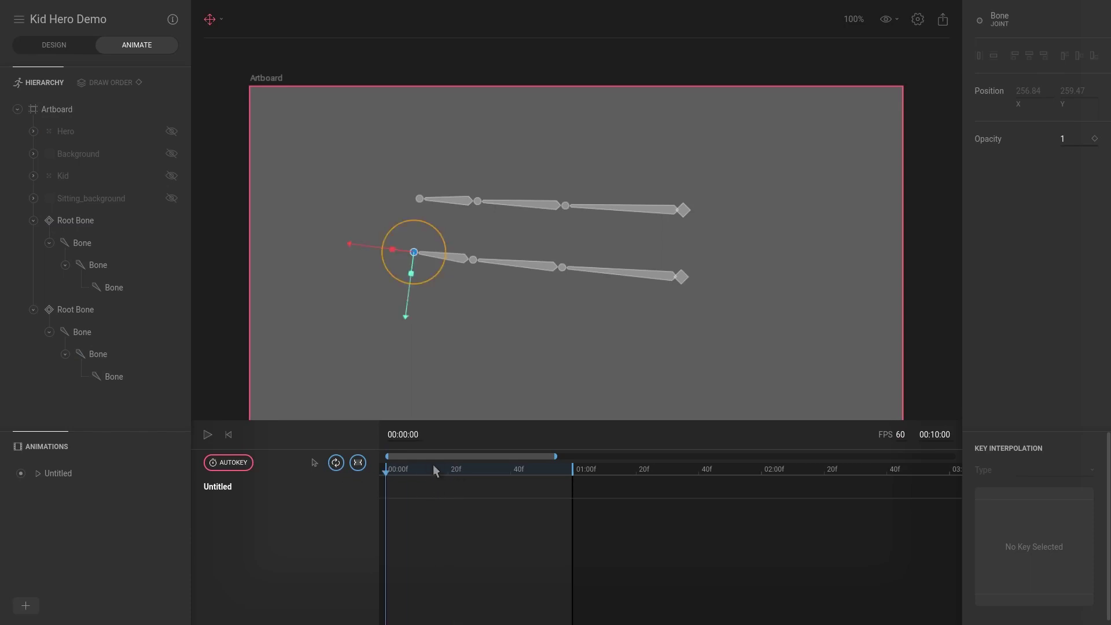
{"action": "left_click", "coordinate": [460, 260]}
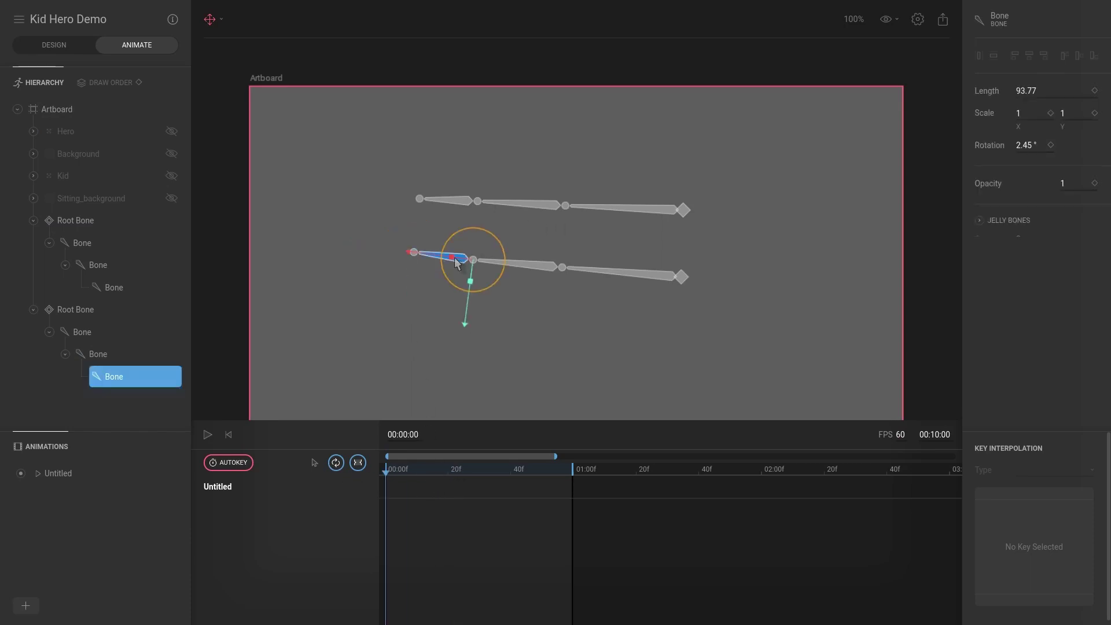
{"action": "left_click", "coordinate": [530, 266], "text": "shift"}
{"action": "left_click", "coordinate": [624, 274], "text": "shift"}
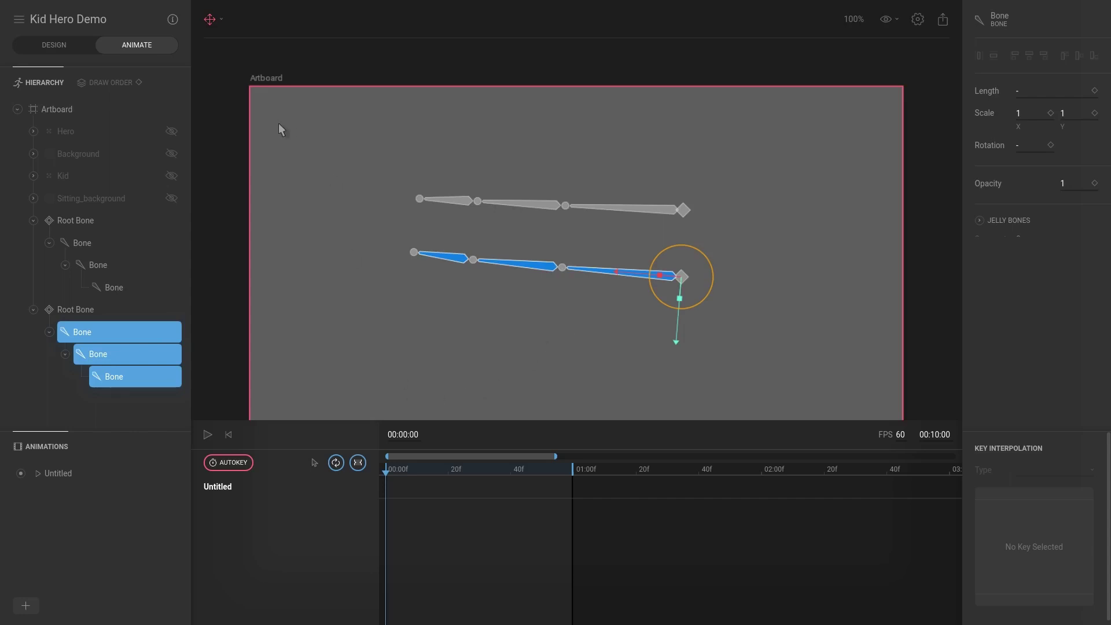
{"action": "key", "text": "x"}
{"action": "left_click", "coordinate": [214, 20]}
{"action": "left_click", "coordinate": [258, 134]}
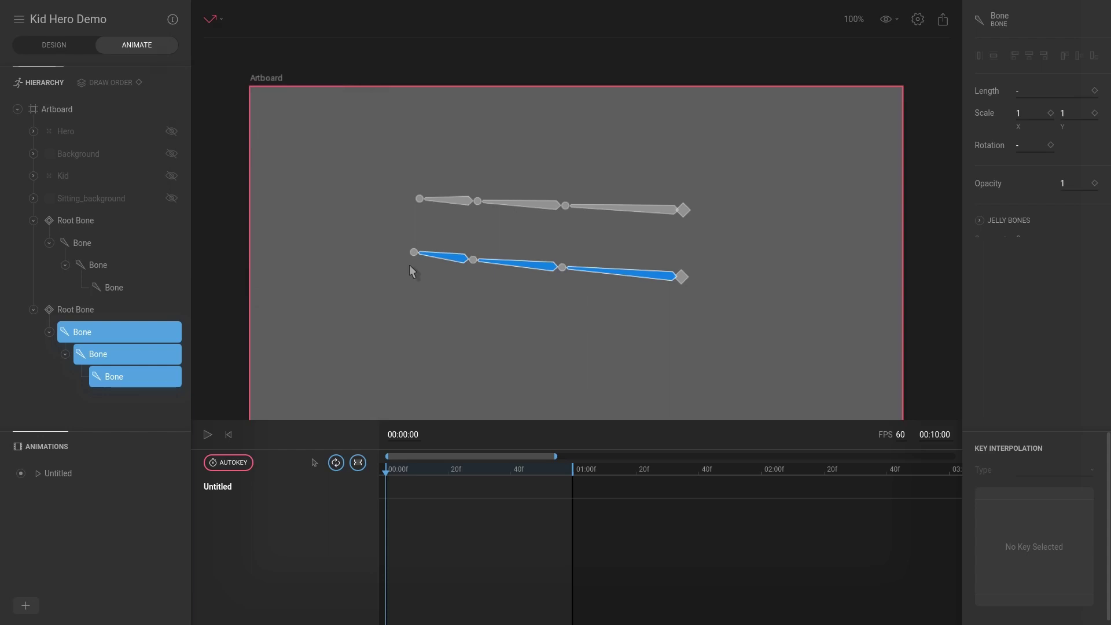
{"action": "left_click_drag", "start_coordinate": [409, 266], "coordinate": [399, 327]}
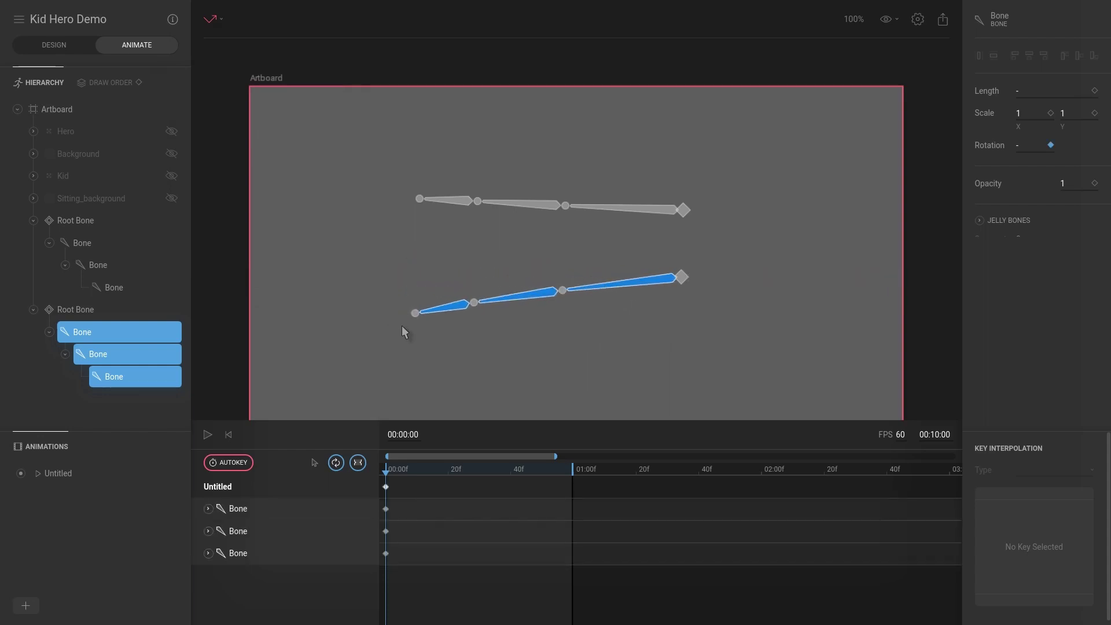
{"action": "key", "text": "ctrl+z"}
{"action": "left_click_drag", "start_coordinate": [416, 271], "coordinate": [415, 318]}
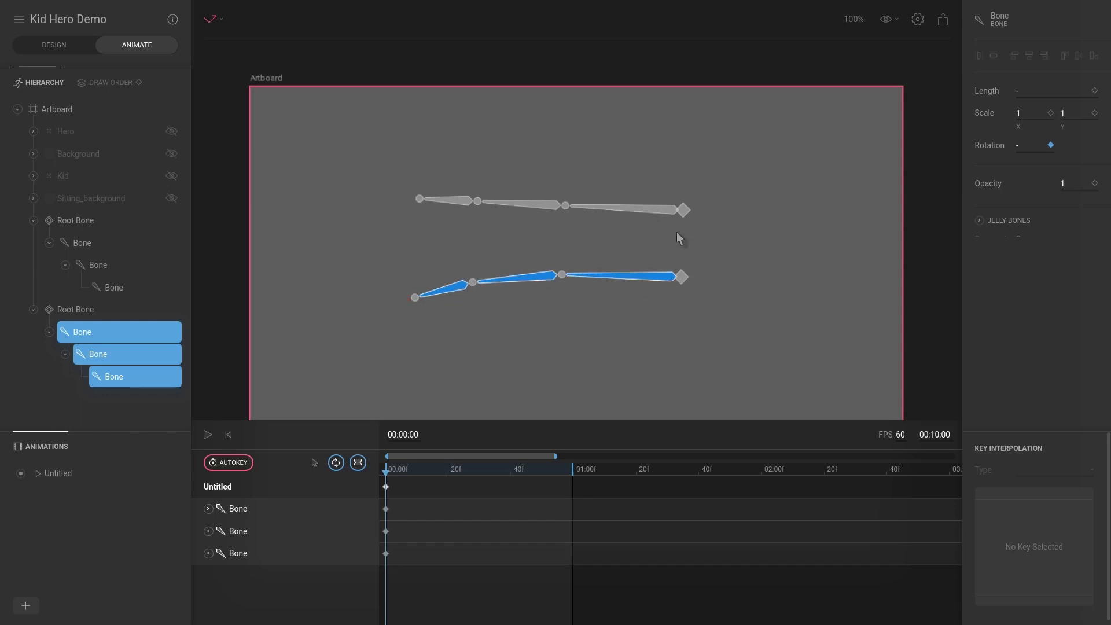
- Select the three upper bones and rotate them into their keyed starting pose
{"action": "left_click", "coordinate": [659, 210]}
{"action": "left_click", "coordinate": [550, 205], "text": "shift"}
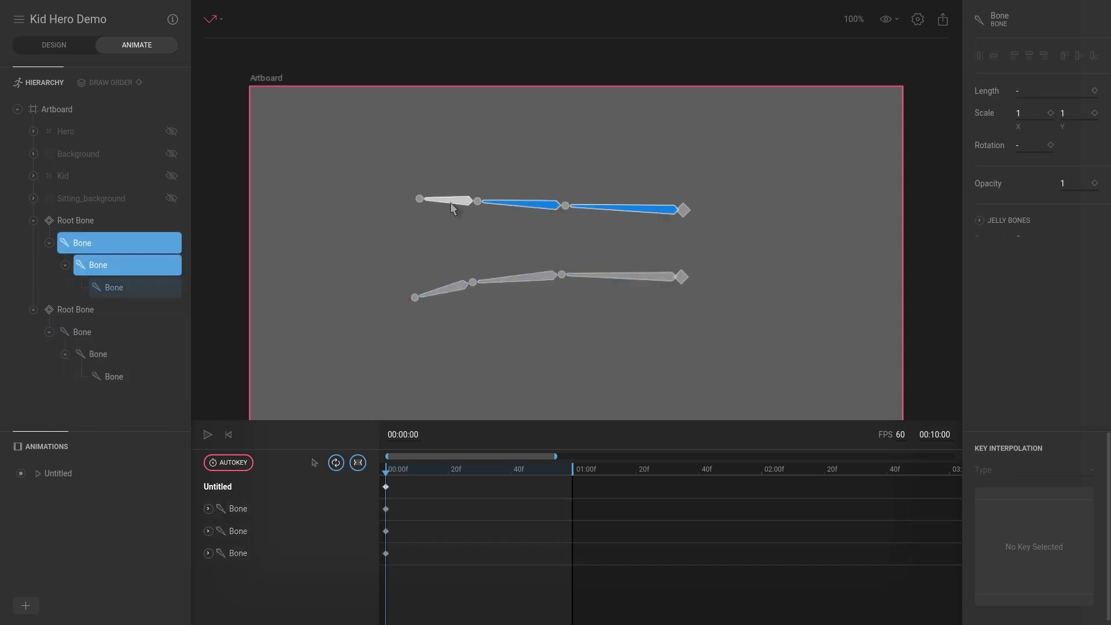
{"action": "left_click", "coordinate": [450, 201], "text": "shift"}
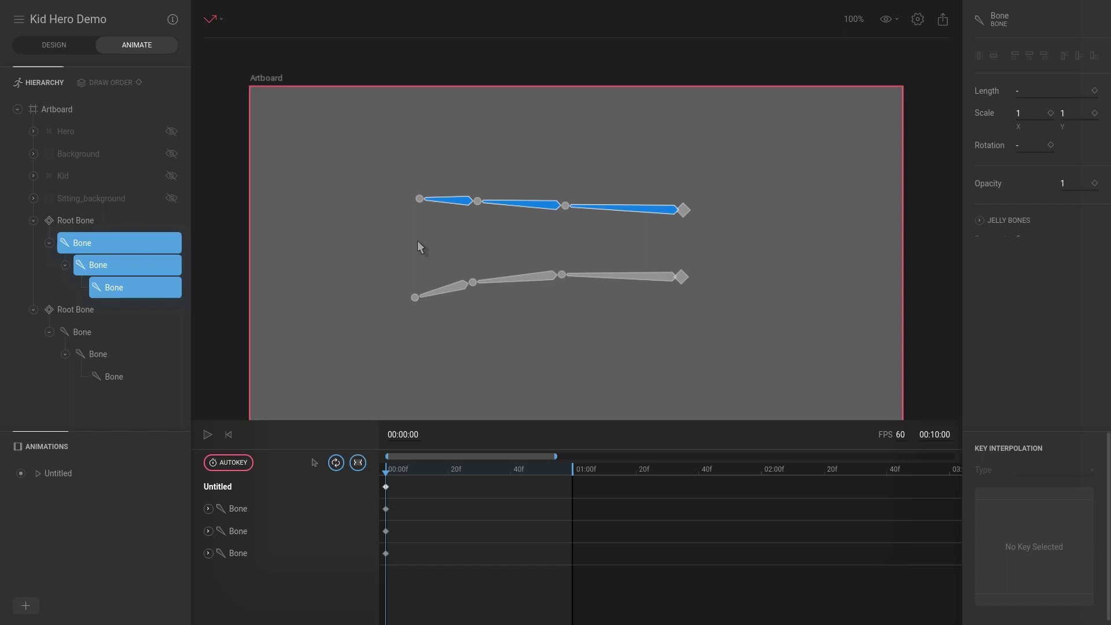
{"action": "mouse_move", "coordinate": [413, 221]}
{"action": "left_mouse_down"}
{"action": "mouse_move", "coordinate": [413, 261]}
{"action": "mouse_move", "coordinate": [424, 267]}
{"action": "mouse_move", "coordinate": [429, 236]}
{"action": "mouse_move", "coordinate": [428, 271]}
{"action": "mouse_move", "coordinate": [457, 296]}
{"action": "left_mouse_up"}
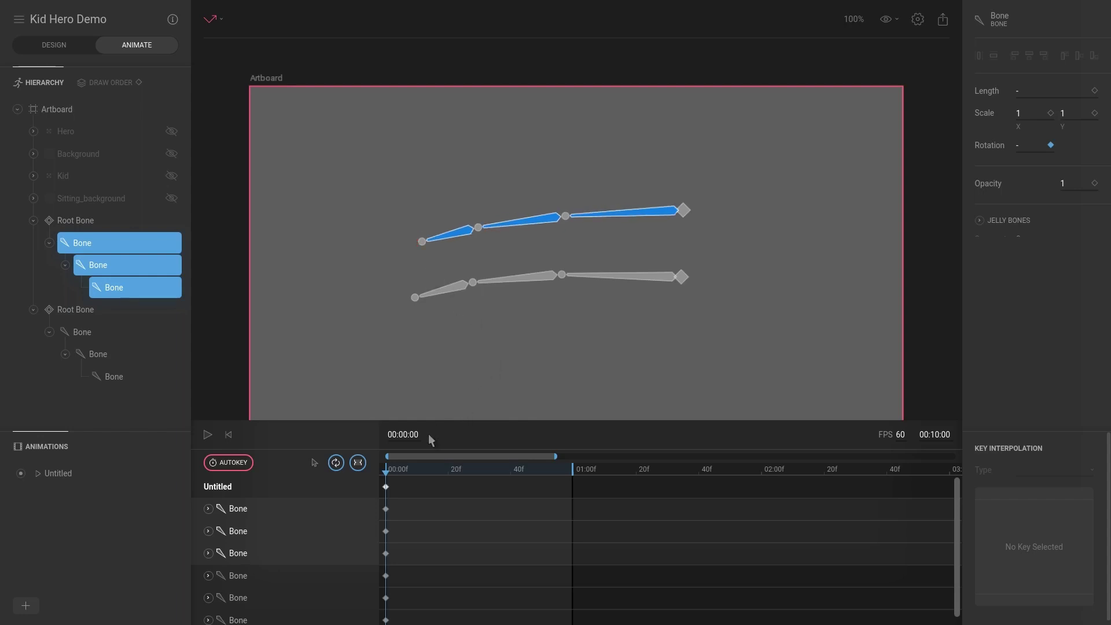
- At 30f, bend the upper chain downward to key its drooping pose
{"action": "left_click_drag", "start_coordinate": [402, 469], "coordinate": [481, 472]}
{"action": "left_click_drag", "start_coordinate": [393, 205], "coordinate": [396, 124]}
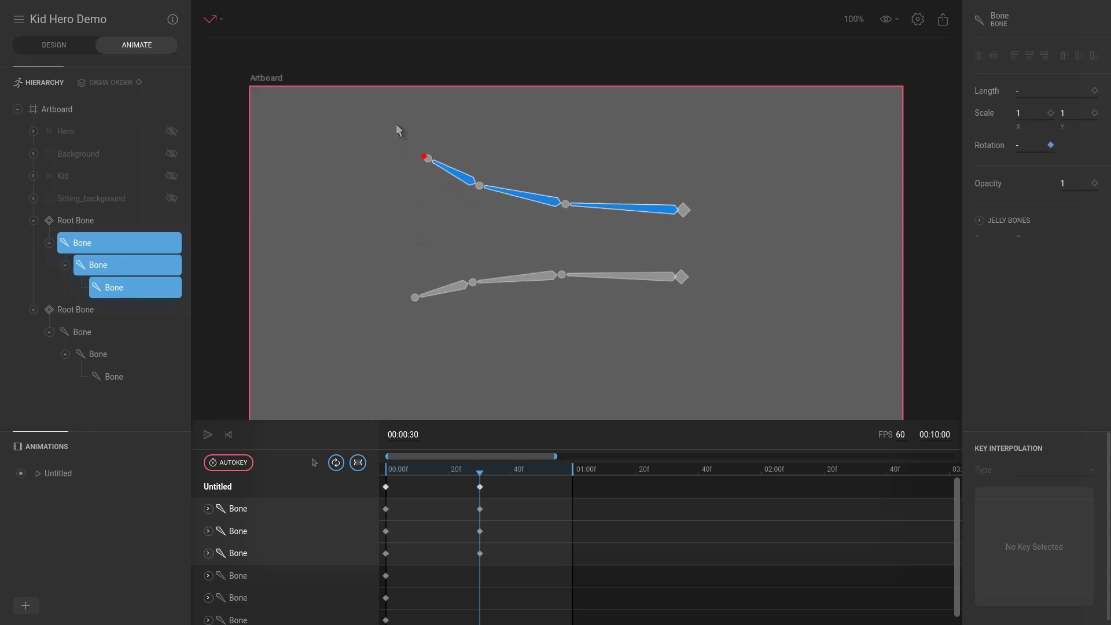
{"action": "left_click", "coordinate": [447, 289]}
{"action": "left_click", "coordinate": [524, 285]}
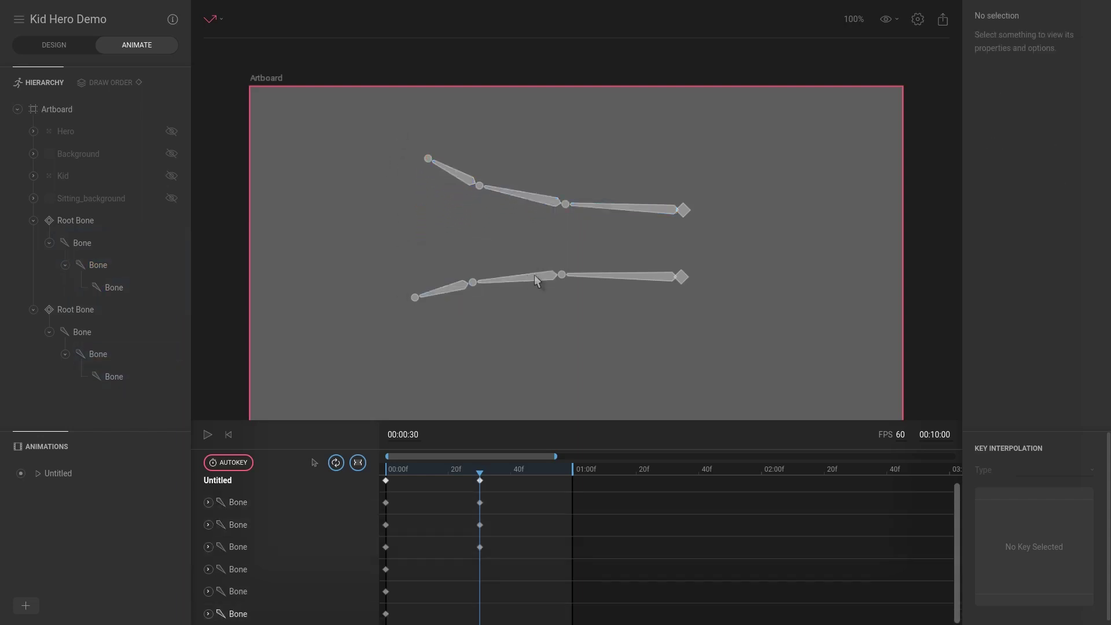
- Select the three lower bones and rotate them downward like the upper chain
{"action": "left_click", "coordinate": [451, 289]}
{"action": "left_click", "coordinate": [515, 279], "text": "shift"}
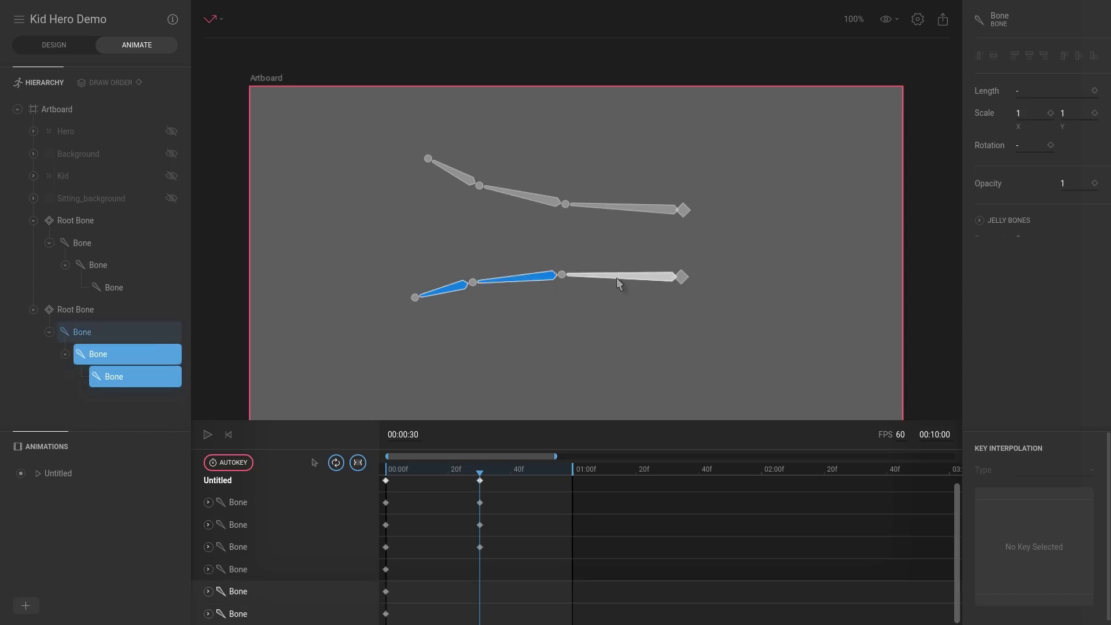
{"action": "left_click", "coordinate": [617, 277], "text": "shift"}
{"action": "left_click_drag", "start_coordinate": [412, 255], "coordinate": [397, 182]}
{"action": "key", "text": "ctrl+z"}
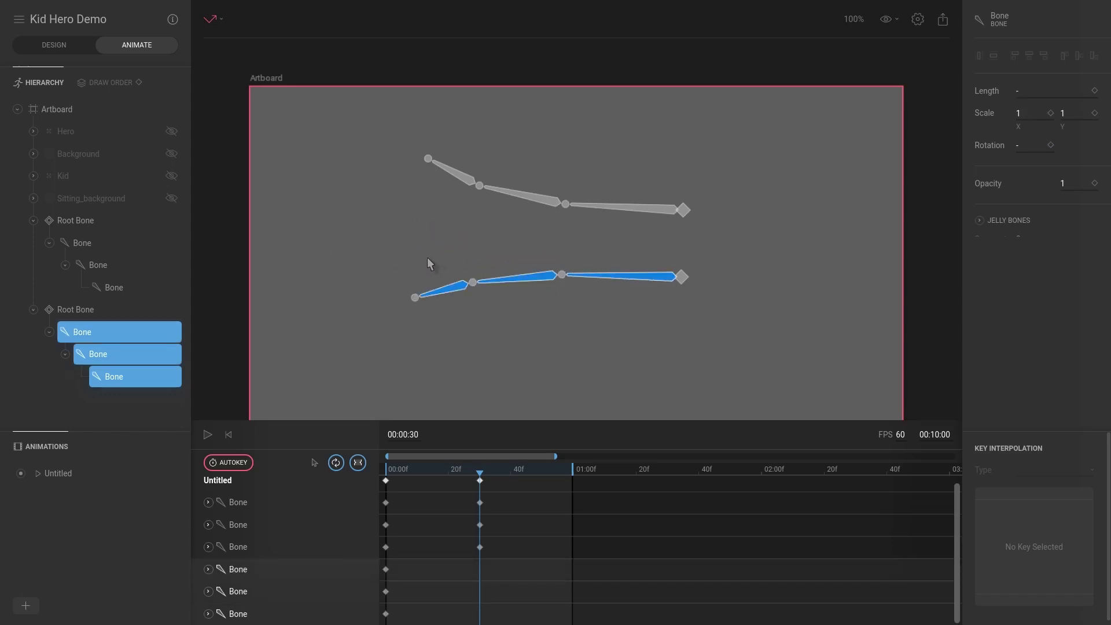
{"action": "mouse_move", "coordinate": [420, 249]}
{"action": "left_mouse_down"}
{"action": "mouse_move", "coordinate": [406, 213]}
{"action": "mouse_move", "coordinate": [432, 184]}
{"action": "mouse_move", "coordinate": [498, 207]}
{"action": "mouse_move", "coordinate": [516, 199]}
{"action": "mouse_move", "coordinate": [423, 190]}
{"action": "mouse_move", "coordinate": [403, 168]}
{"action": "mouse_move", "coordinate": [421, 290]}
{"action": "mouse_move", "coordinate": [398, 176]}
{"action": "mouse_move", "coordinate": [432, 235]}
{"action": "mouse_move", "coordinate": [412, 251]}
{"action": "mouse_move", "coordinate": [438, 169]}
{"action": "left_mouse_up"}
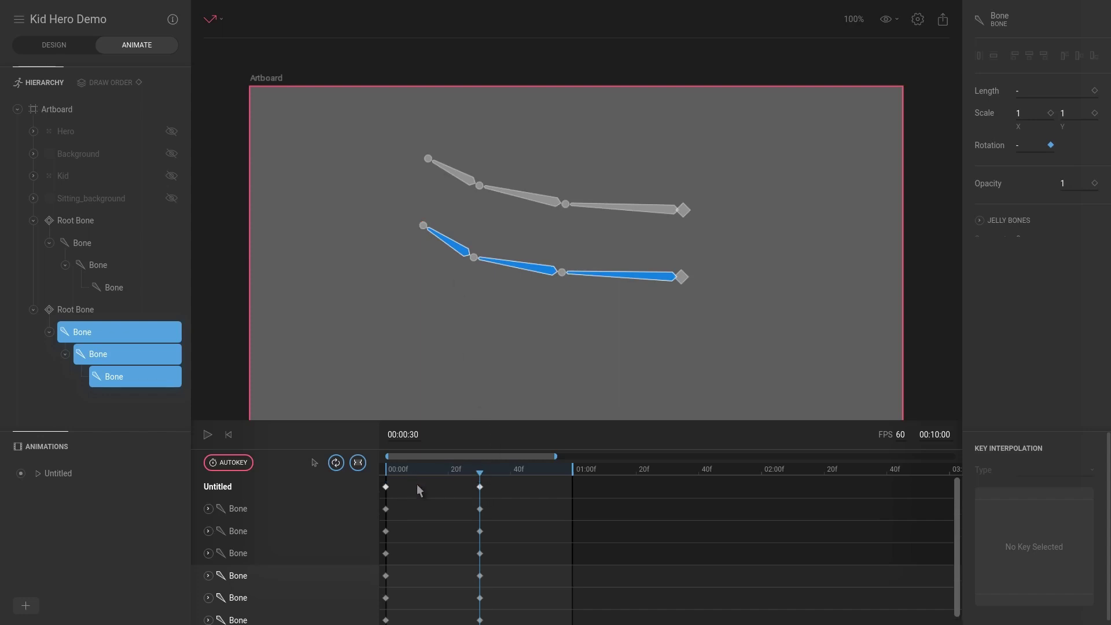
- Copy all frame-0 keys and paste them at the one-second mark
{"action": "left_click", "coordinate": [386, 488]}
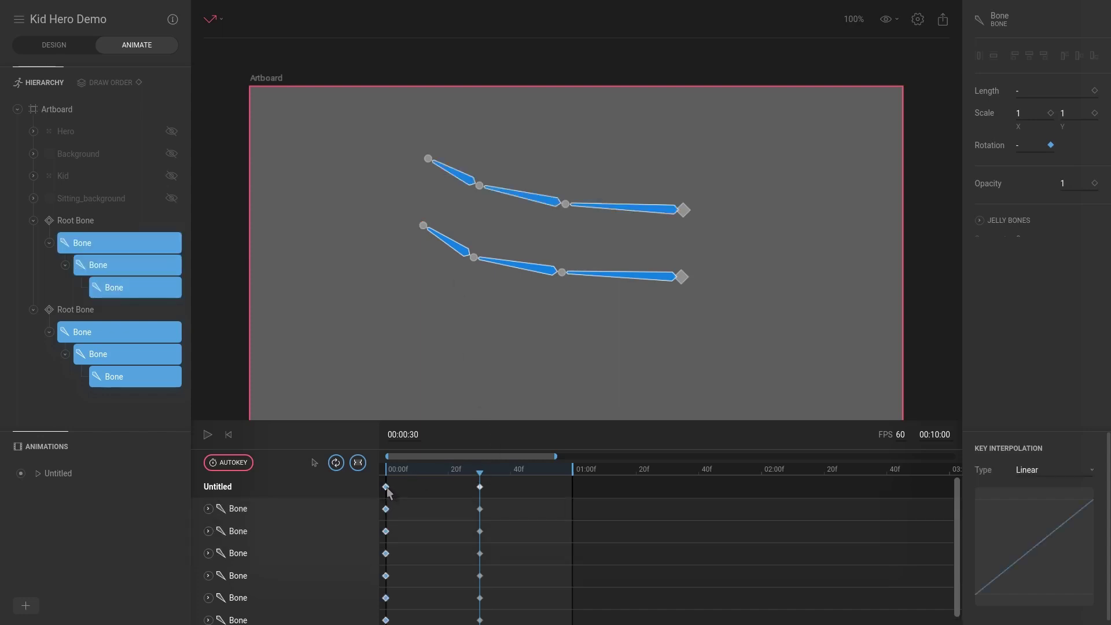
{"action": "left_click_drag", "start_coordinate": [429, 470], "coordinate": [363, 465]}
{"action": "key", "text": "ctrl+v"}
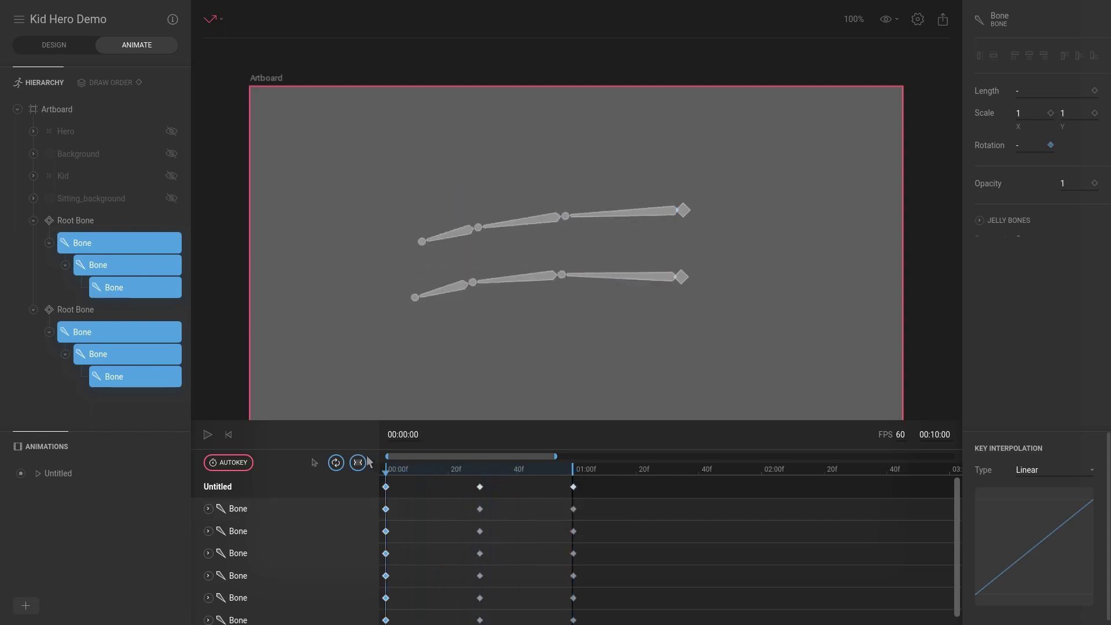
- Rename the Untitled animation to 'Wind' and play it through once
{"action": "double_click", "coordinate": [66, 478]}
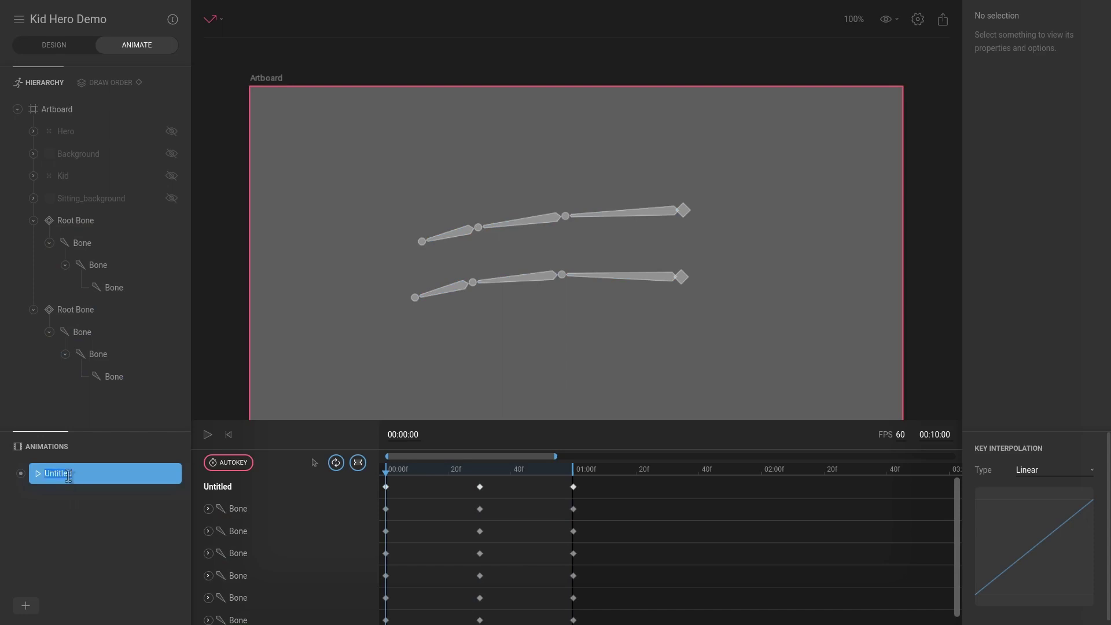
{"action": "type", "text": "Wind"}
{"action": "key", "text": "Return"}
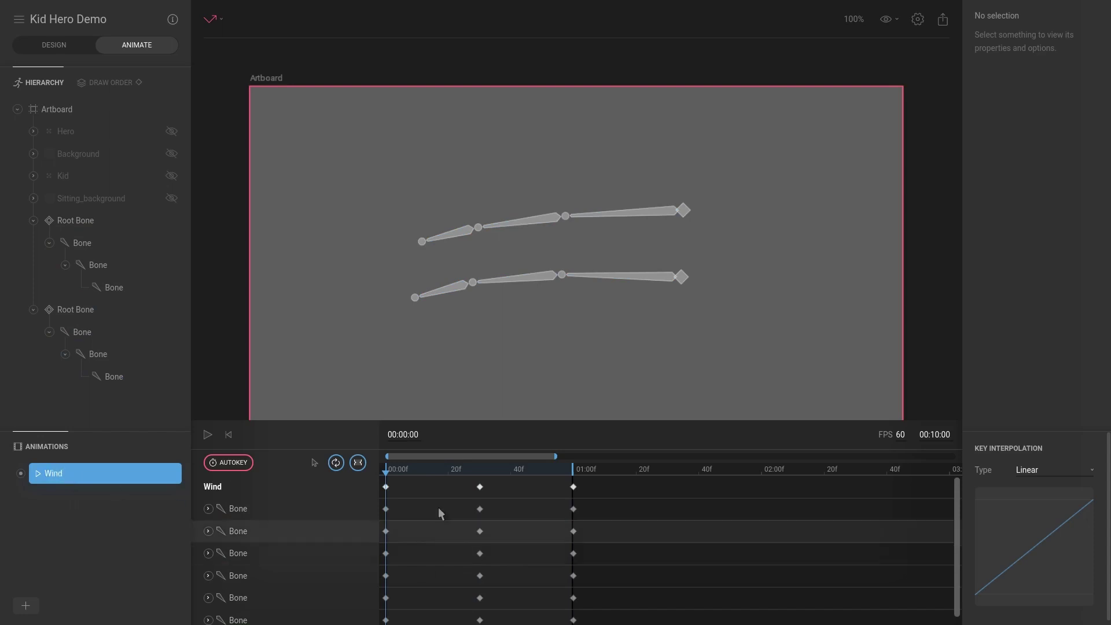
{"action": "key", "text": "space"}
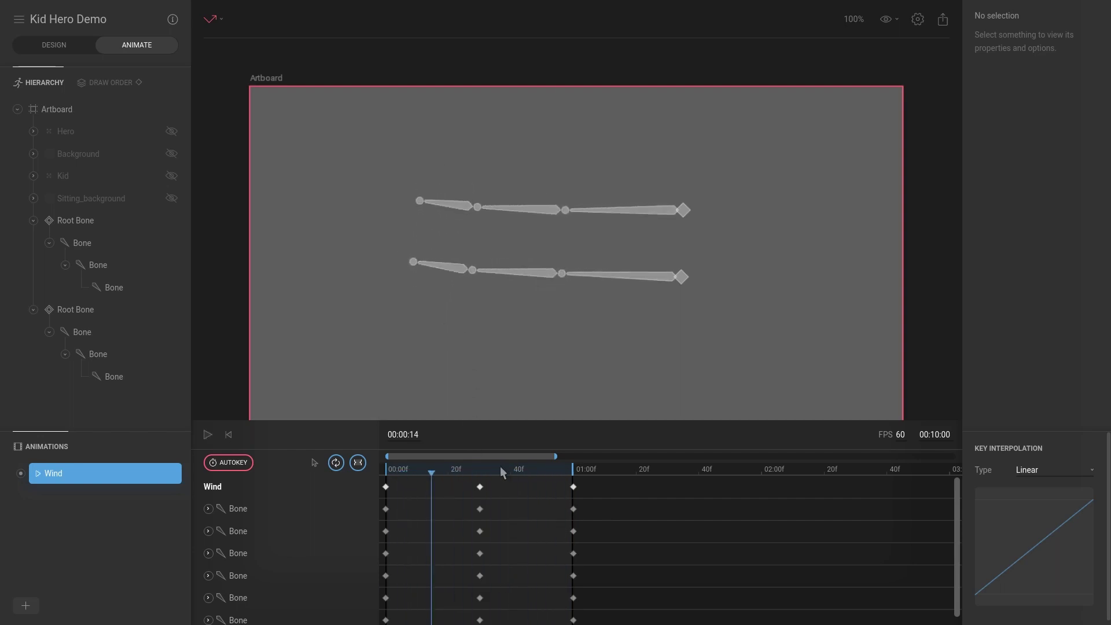
{"action": "left_click", "coordinate": [382, 470]}
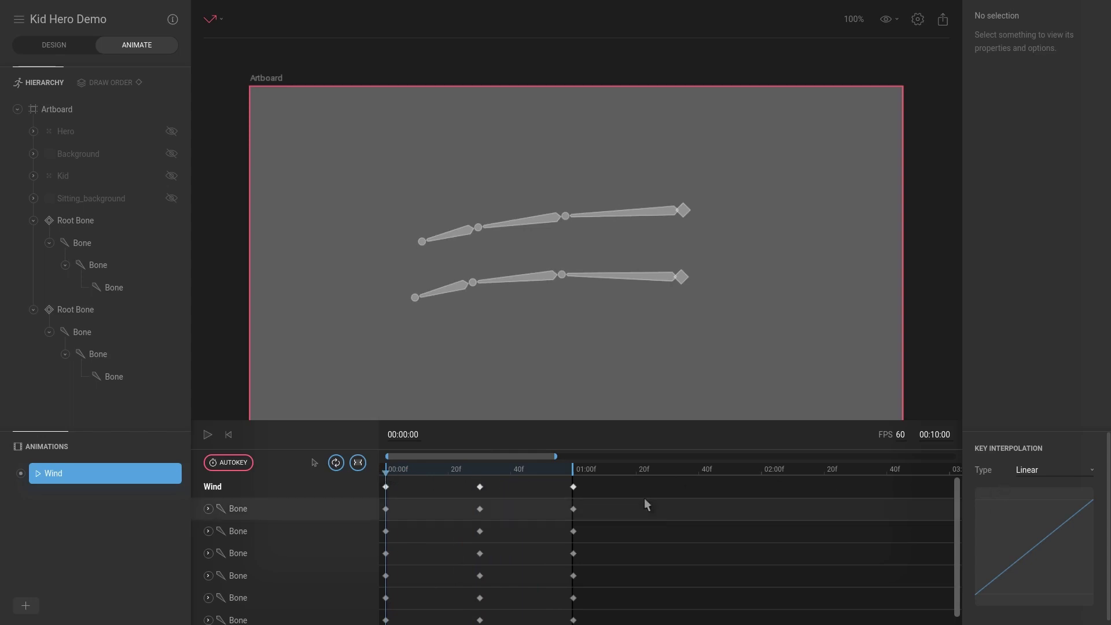
- Select every keyframe in the Wind timeline and set its interpolation to Cubic
{"action": "left_click_drag", "start_coordinate": [630, 477], "coordinate": [386, 501]}
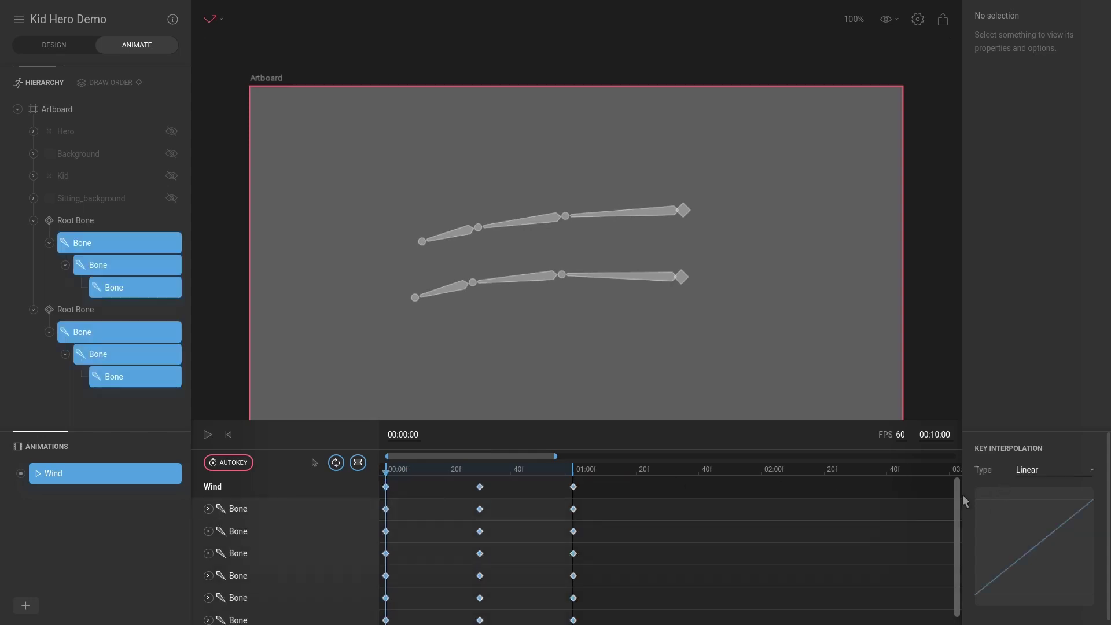
{"action": "left_click", "coordinate": [1050, 467]}
{"action": "left_click", "coordinate": [1033, 494]}
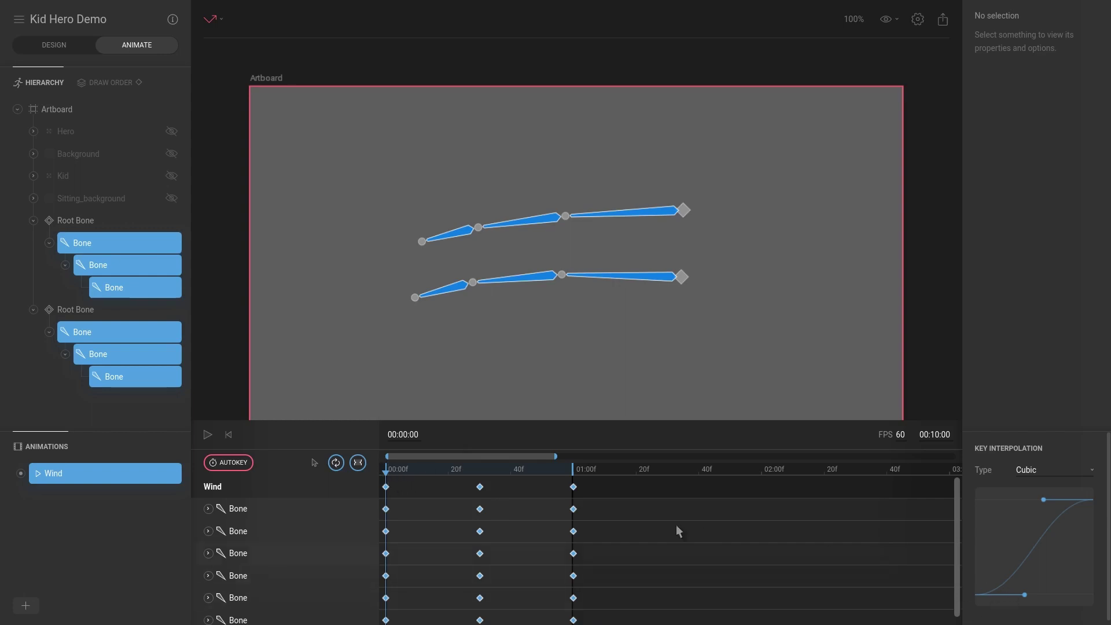
- Scrub through the 30f and end poses to check the easing, then play Wind
{"action": "left_click", "coordinate": [423, 471]}
{"action": "left_click_drag", "start_coordinate": [446, 472], "coordinate": [479, 470]}
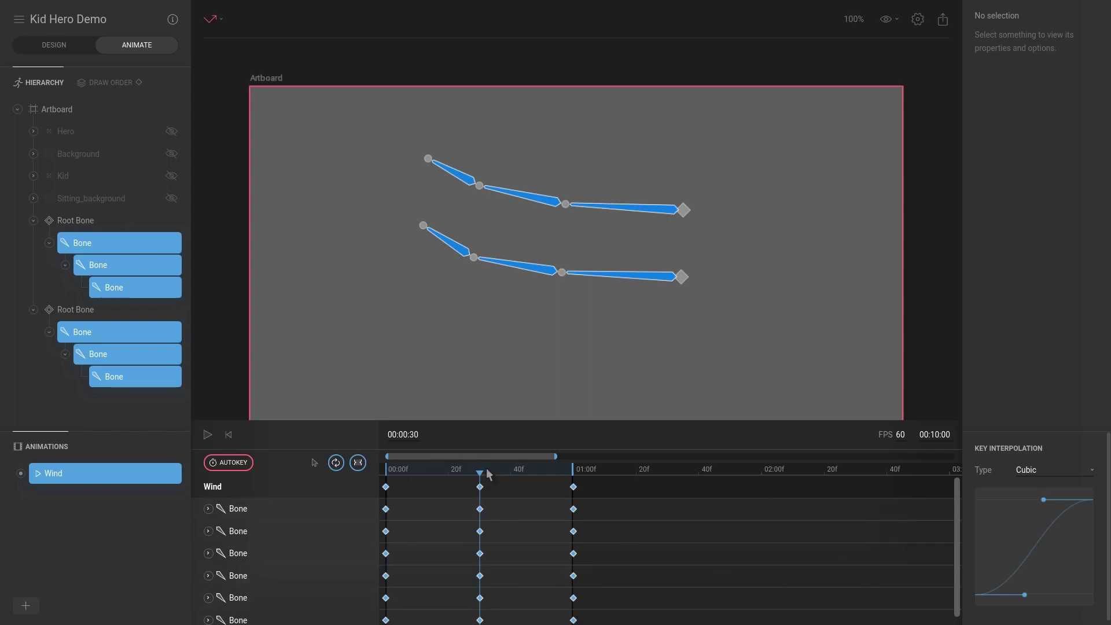
{"action": "left_click_drag", "start_coordinate": [482, 471], "coordinate": [571, 476]}
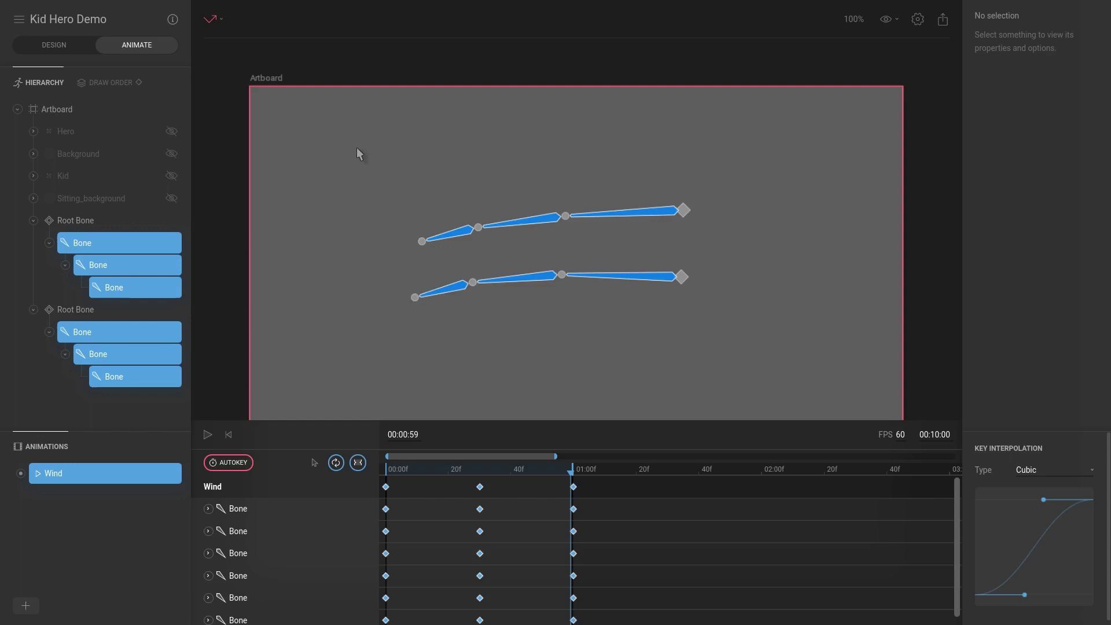
{"action": "left_click_drag", "start_coordinate": [573, 472], "coordinate": [385, 472]}
{"action": "left_click", "coordinate": [436, 363]}
{"action": "key", "text": "space"}
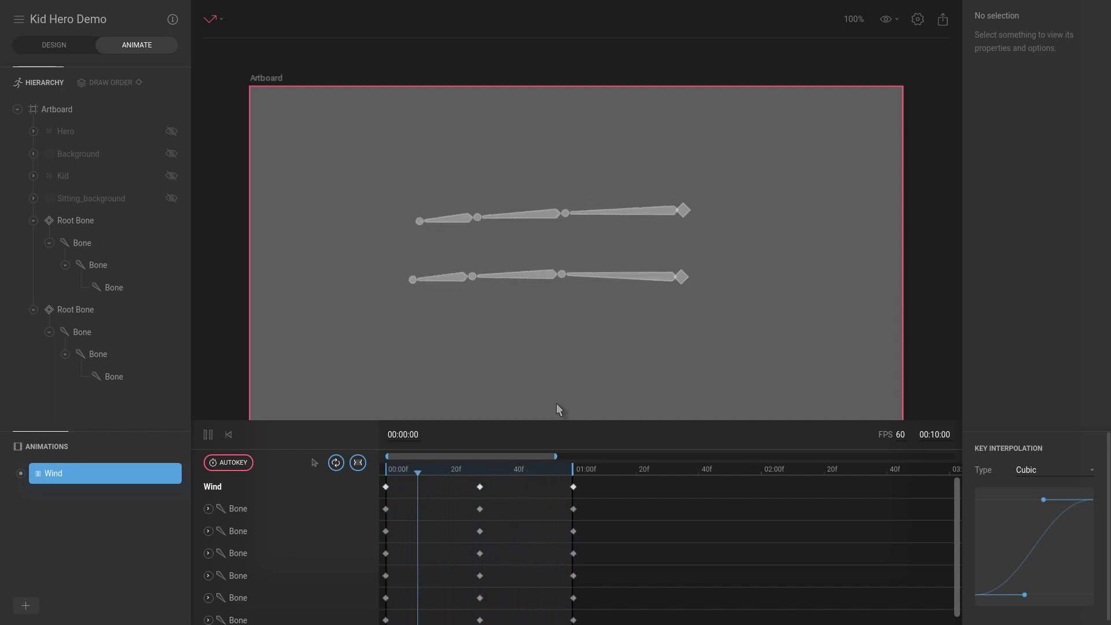
- Stop playback and, at frame 0, lower the upper chain's starting pose slightly
{"action": "key", "text": "space"}
{"action": "left_click_drag", "start_coordinate": [463, 474], "coordinate": [359, 472]}
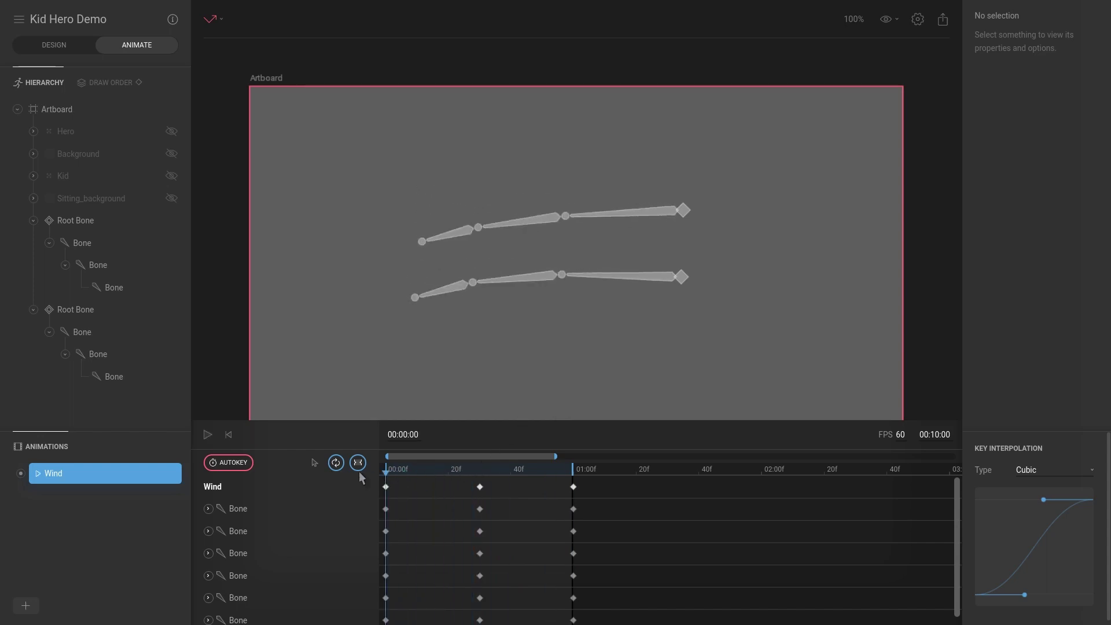
{"action": "left_click", "coordinate": [459, 229]}
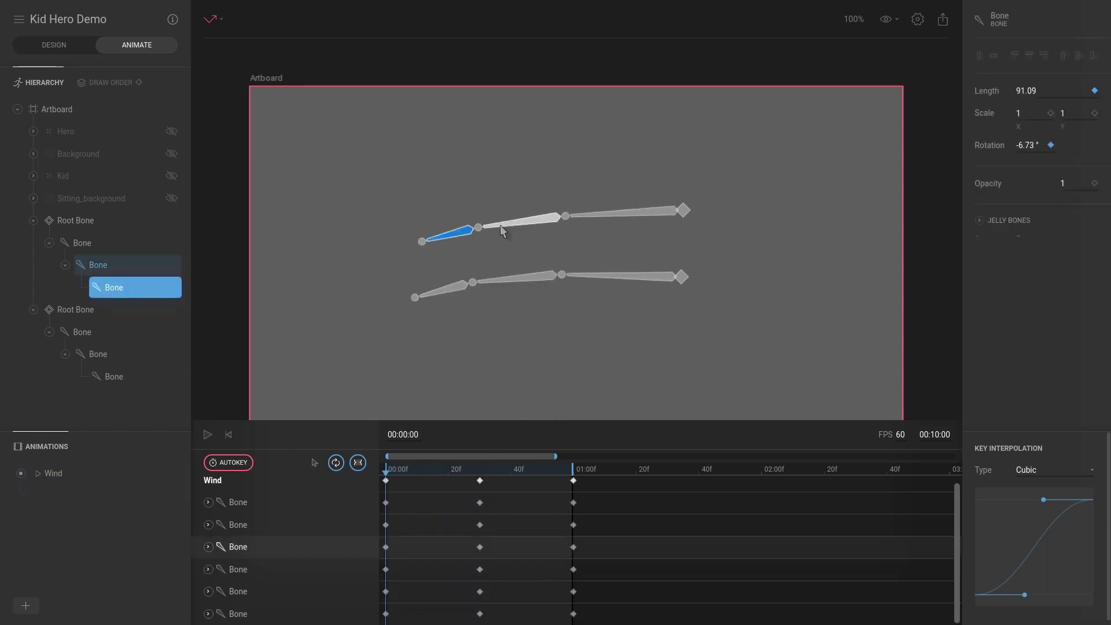
{"action": "left_click", "coordinate": [528, 221], "text": "shift"}
{"action": "left_click", "coordinate": [639, 217], "text": "shift"}
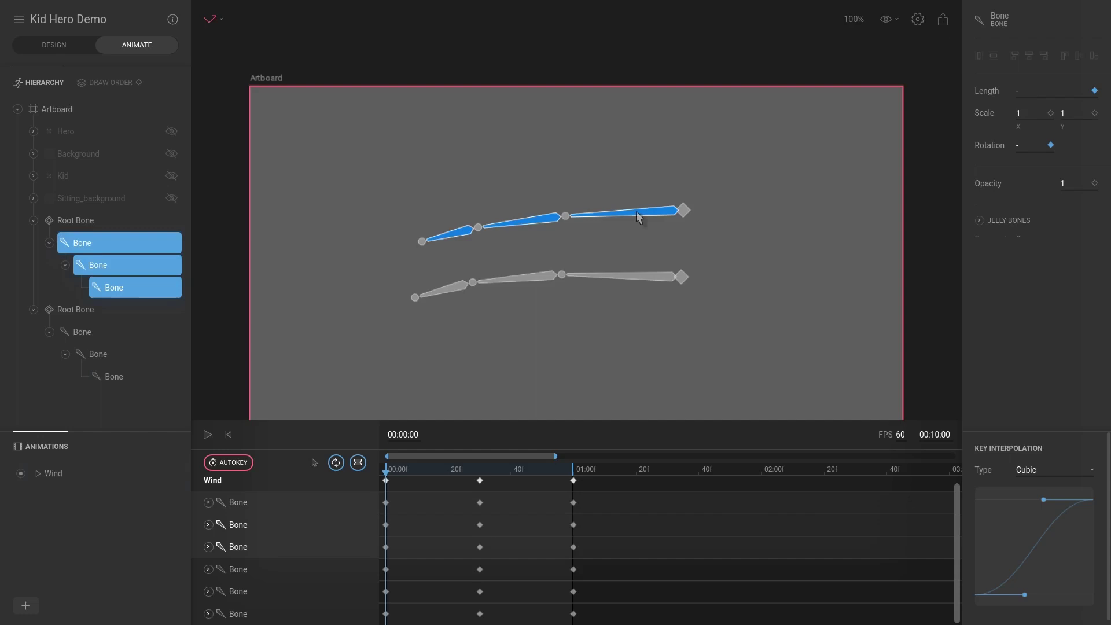
{"action": "left_click_drag", "start_coordinate": [390, 279], "coordinate": [387, 290]}
- Select the three lower bones and lower their starting pose slightly
{"action": "left_click", "coordinate": [457, 292]}
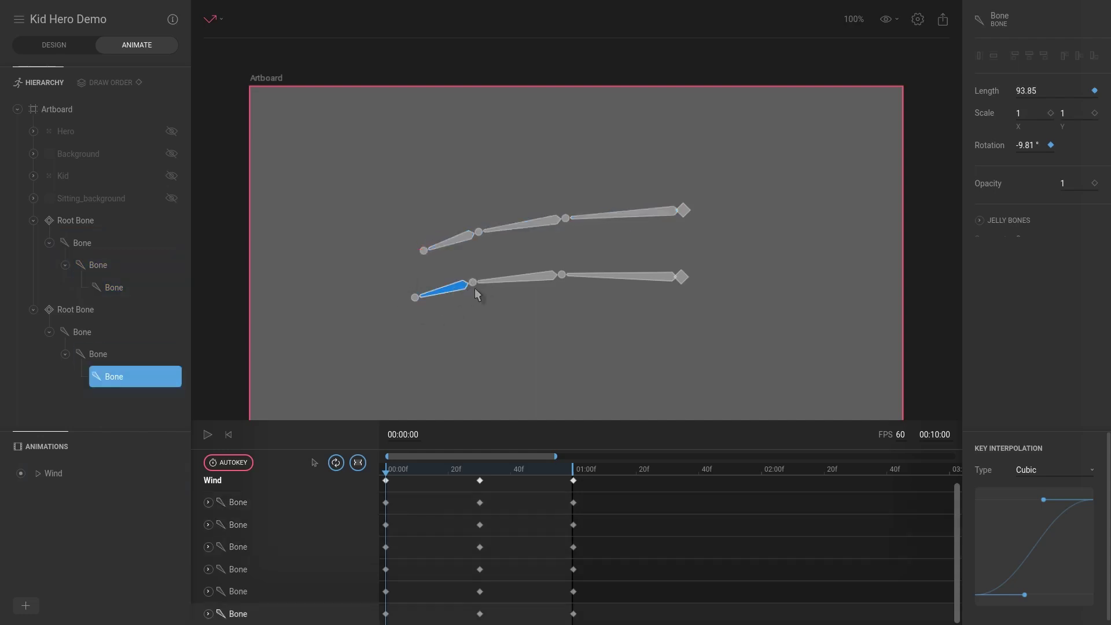
{"action": "left_click", "coordinate": [523, 277]}
{"action": "left_click", "coordinate": [463, 288]}
{"action": "left_click", "coordinate": [530, 279], "text": "shift"}
{"action": "left_click", "coordinate": [637, 280], "text": "shift"}
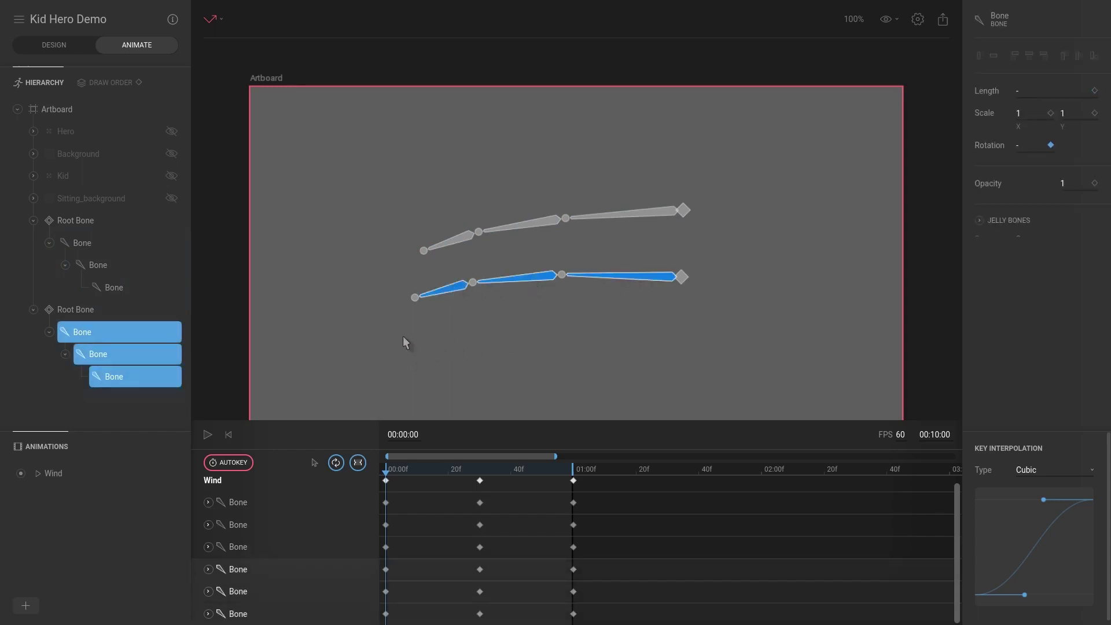
{"action": "left_click_drag", "start_coordinate": [411, 318], "coordinate": [409, 327]}
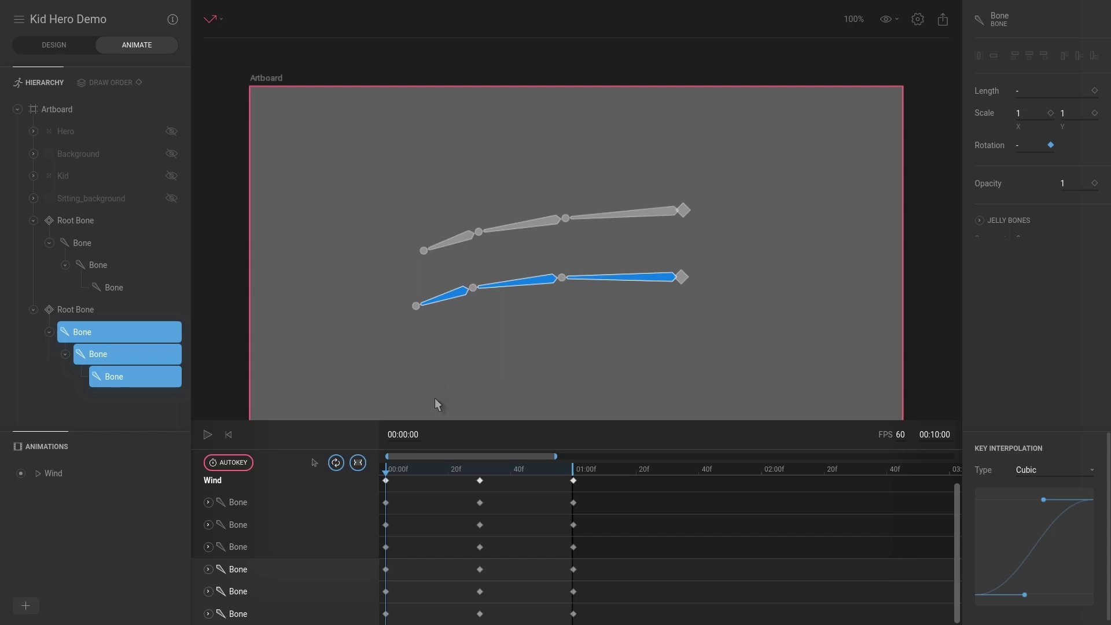
- Select the frame-0 keys, move the playhead to one second, and play Wind
{"action": "left_click", "coordinate": [387, 488]}
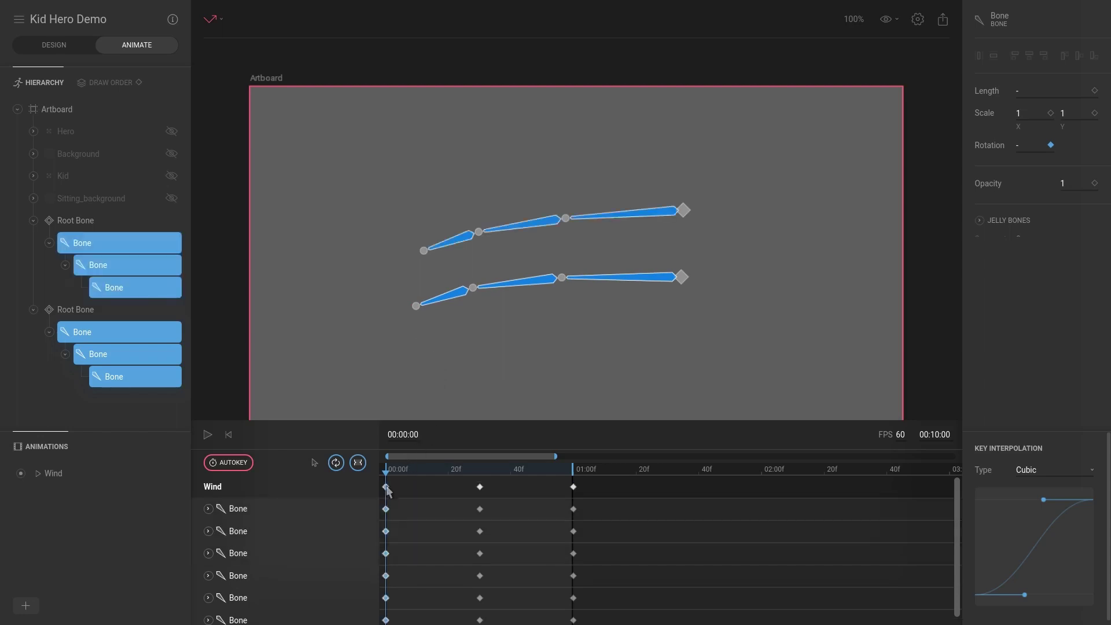
{"action": "left_click", "coordinate": [573, 470]}
{"action": "key", "text": "space"}
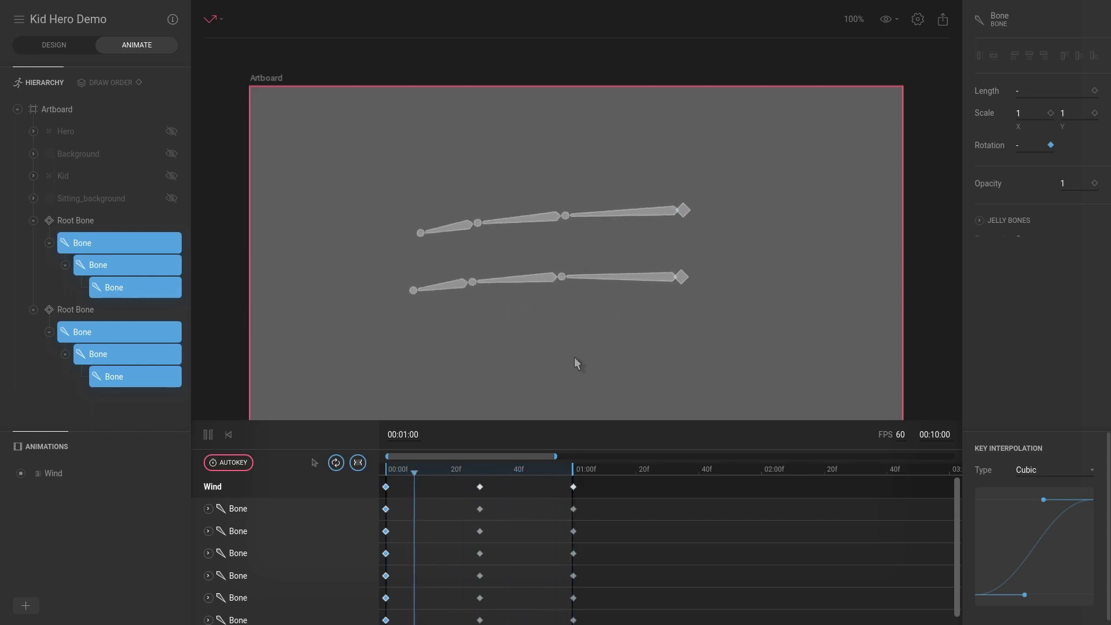
- Stop Wind and scrub between frame 0 and the 00:00:31 key, ending at frame 0
{"action": "key", "text": "space"}
{"action": "mouse_move", "coordinate": [473, 471]}
{"action": "left_mouse_down"}
{"action": "mouse_move", "coordinate": [561, 470]}
{"action": "mouse_move", "coordinate": [380, 470]}
{"action": "mouse_move", "coordinate": [468, 471]}
{"action": "left_mouse_up"}
{"action": "left_click", "coordinate": [473, 324]}
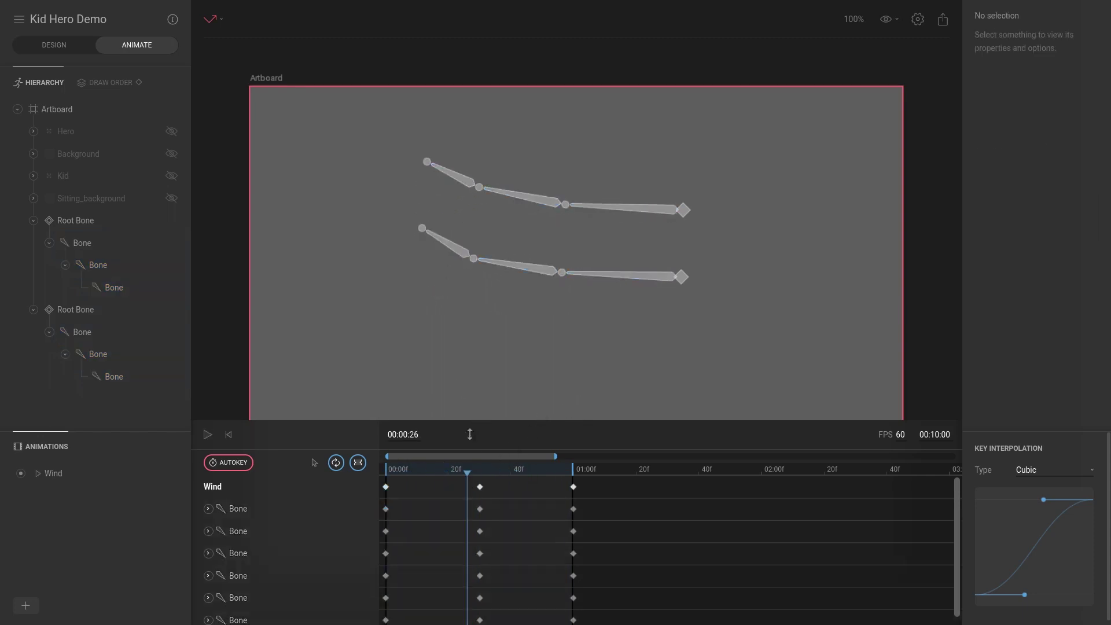
{"action": "key", "text": "space"}
{"action": "left_click", "coordinate": [483, 486]}
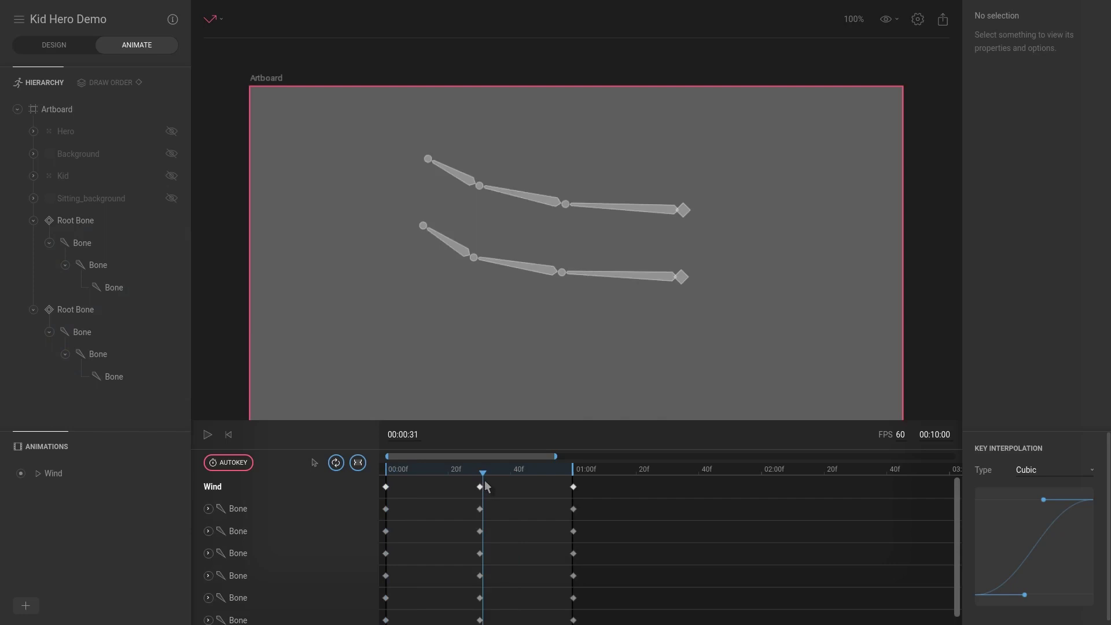
{"action": "left_click_drag", "start_coordinate": [508, 467], "coordinate": [377, 475]}
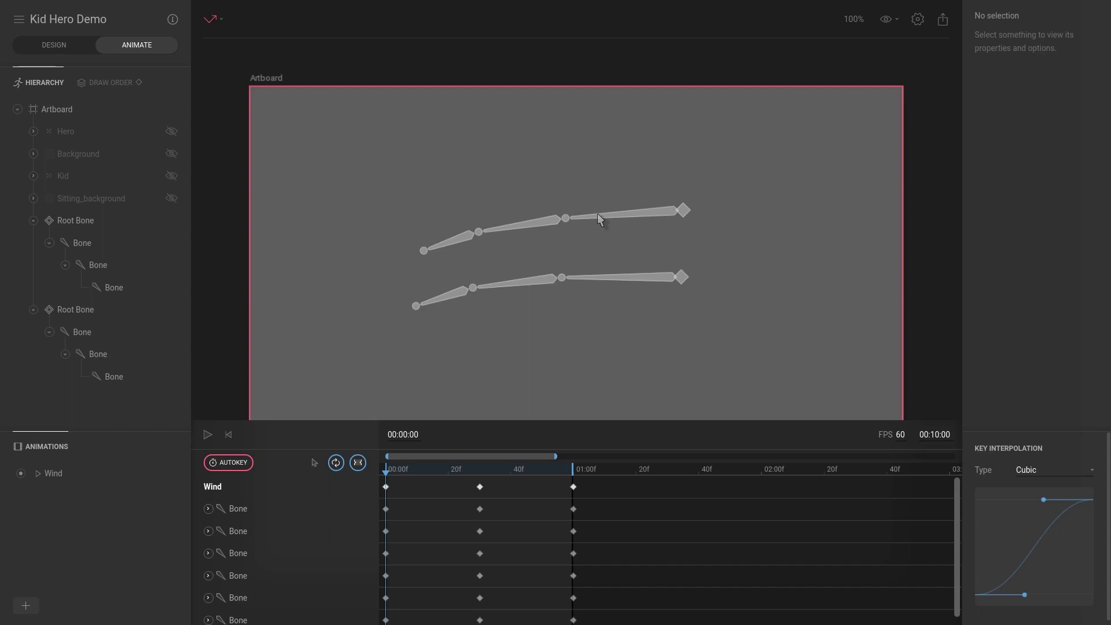
{"action": "left_click_drag", "start_coordinate": [397, 469], "coordinate": [368, 477]}
{"action": "mouse_move", "coordinate": [401, 471]}
{"action": "left_mouse_down"}
{"action": "mouse_move", "coordinate": [459, 471]}
{"action": "mouse_move", "coordinate": [383, 473]}
{"action": "left_mouse_up"}
- In Design mode, rename the top chain to root_bone_top with bone_top_1, bone_top_2 and bone_top_3
{"action": "left_click", "coordinate": [52, 49]}
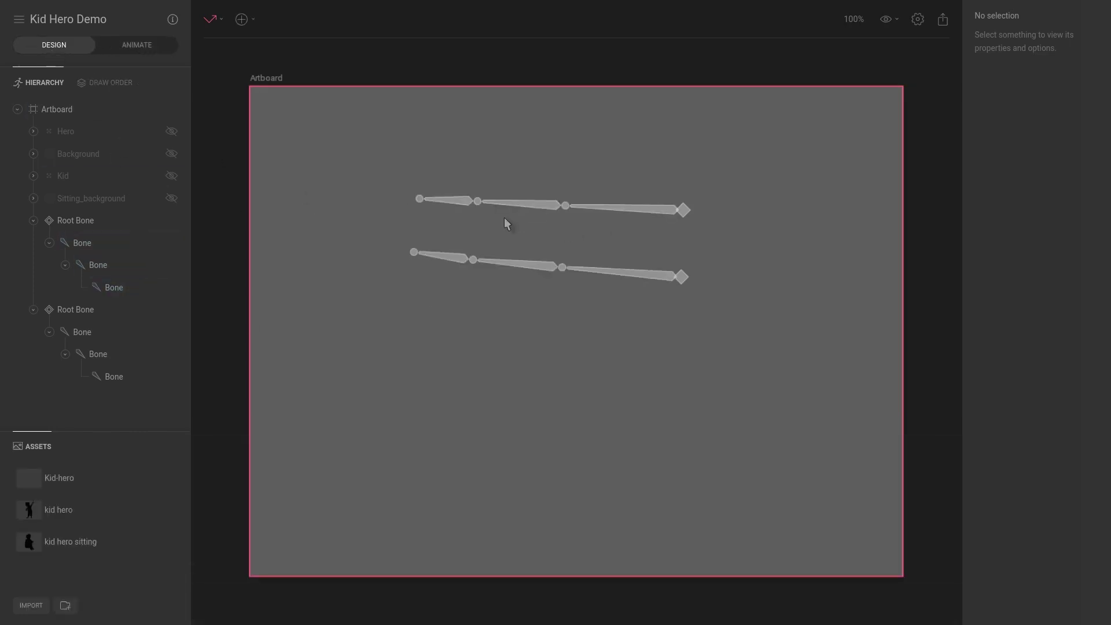
{"action": "left_click", "coordinate": [90, 222]}
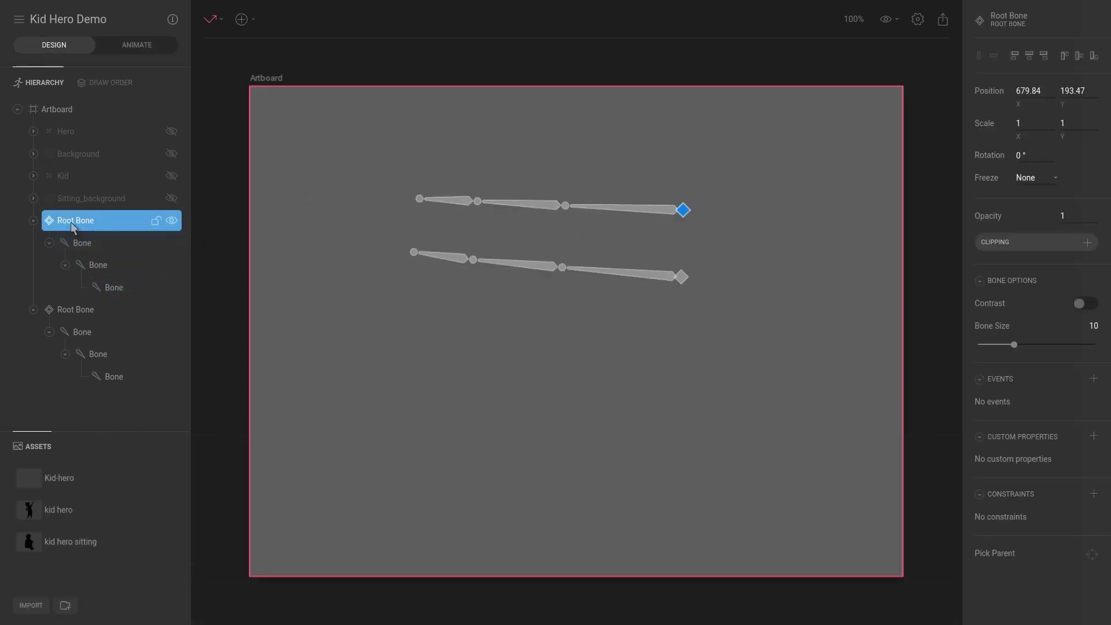
{"action": "double_click", "coordinate": [90, 220]}
{"action": "type", "text": "ro"}
{"action": "left_click", "coordinate": [90, 237]}
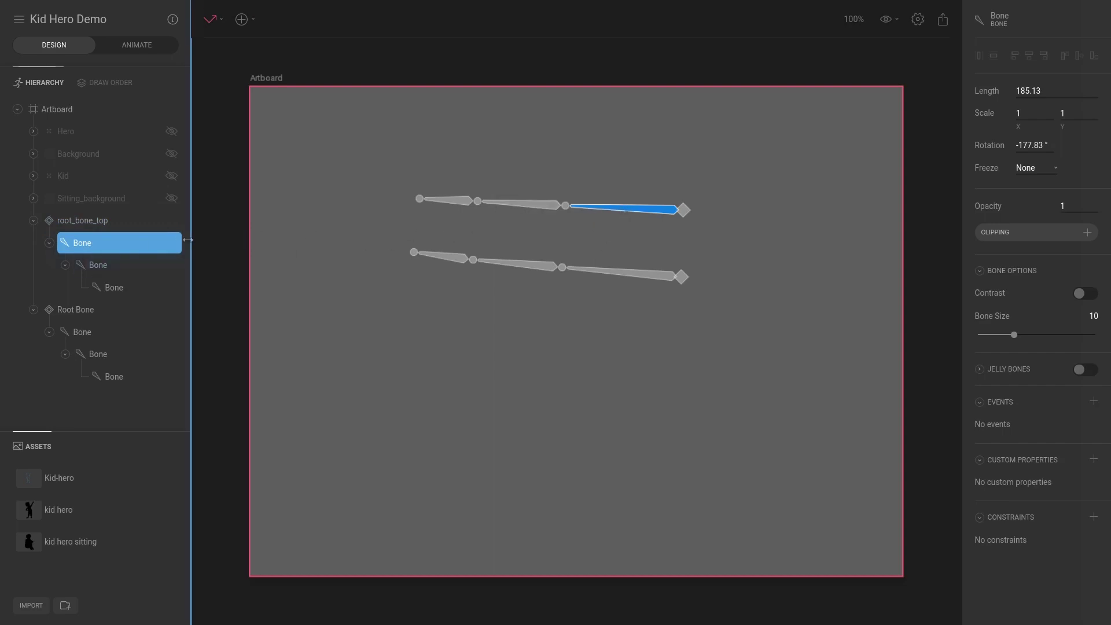
{"action": "type", "text": "bone_top_1"}
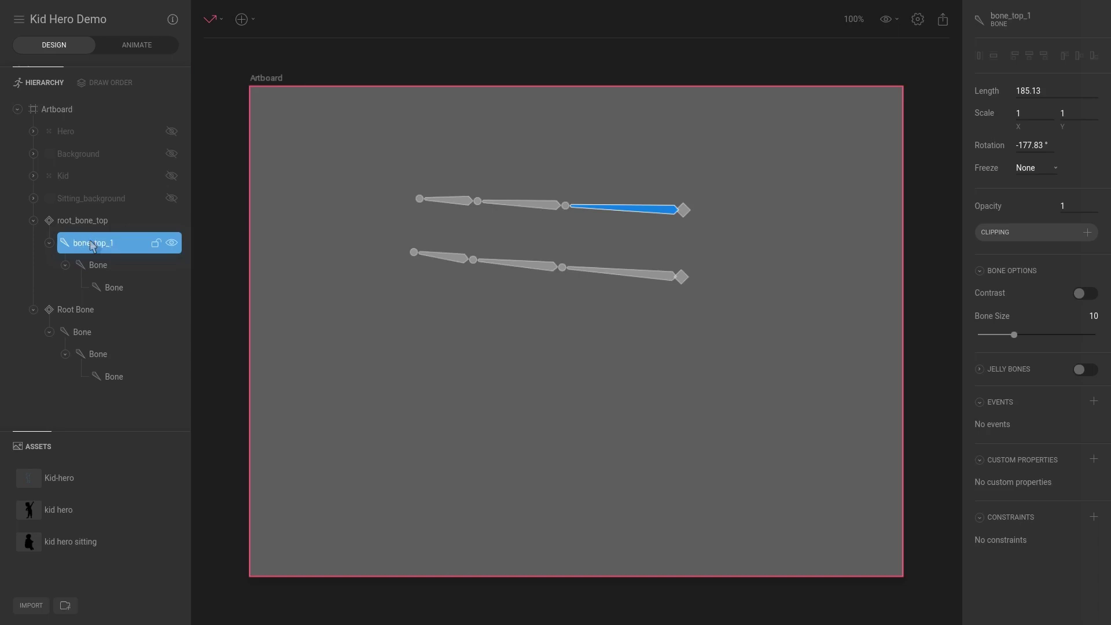
{"action": "double_click", "coordinate": [103, 264]}
{"action": "type", "text": "bone_top_2"}
{"action": "double_click", "coordinate": [114, 288]}
{"action": "type", "text": "bone_top_3"}
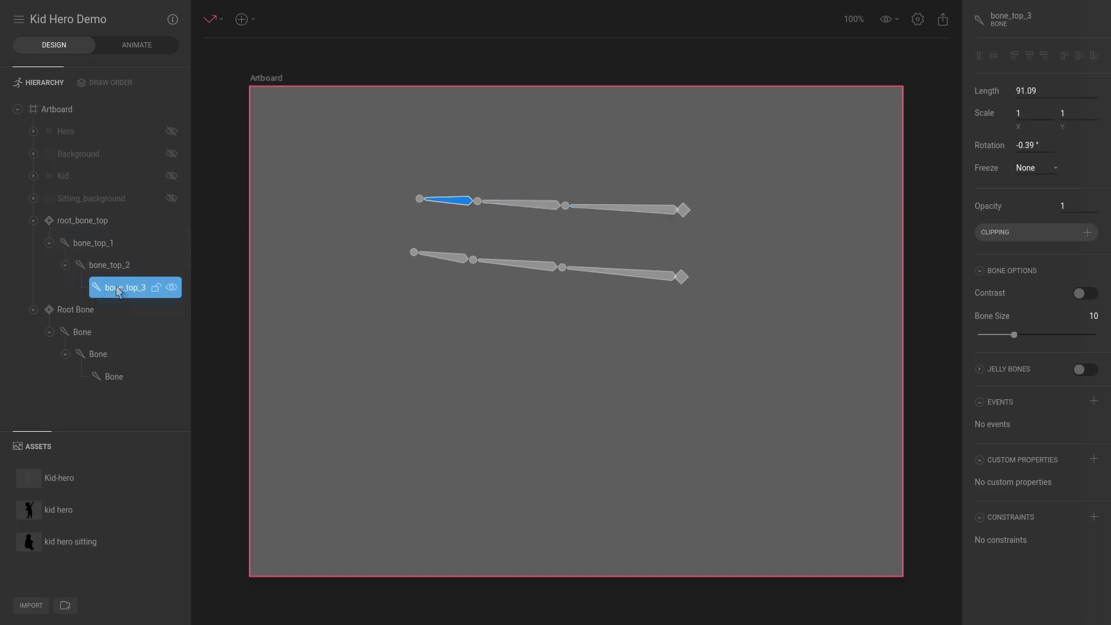
- Rename the bottom chain to root_bone_bottom with bone_bottom_1–3, then return to Animate
{"action": "double_click", "coordinate": [75, 309]}
{"action": "type", "text": "root_bone_bottom"}
{"action": "double_click", "coordinate": [76, 332]}
{"action": "type", "text": "bone_bottom_1"}
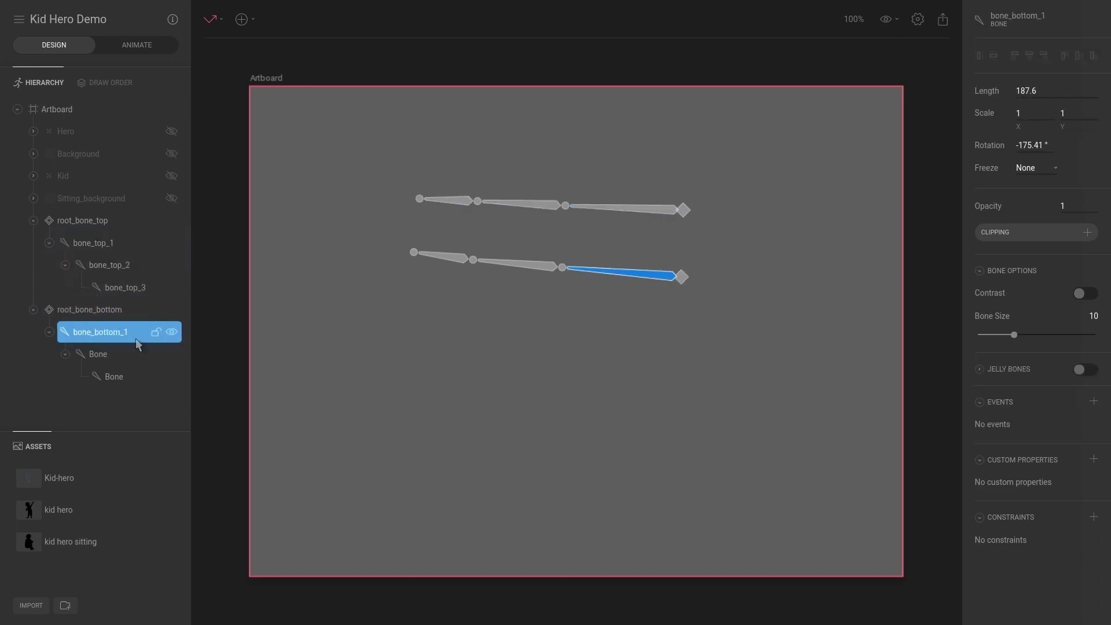
{"action": "double_click", "coordinate": [110, 354]}
{"action": "type", "text": "bone_bottom_2"}
{"action": "double_click", "coordinate": [119, 376]}
{"action": "type", "text": "bone_bottom_3"}
{"action": "key", "text": "Return"}
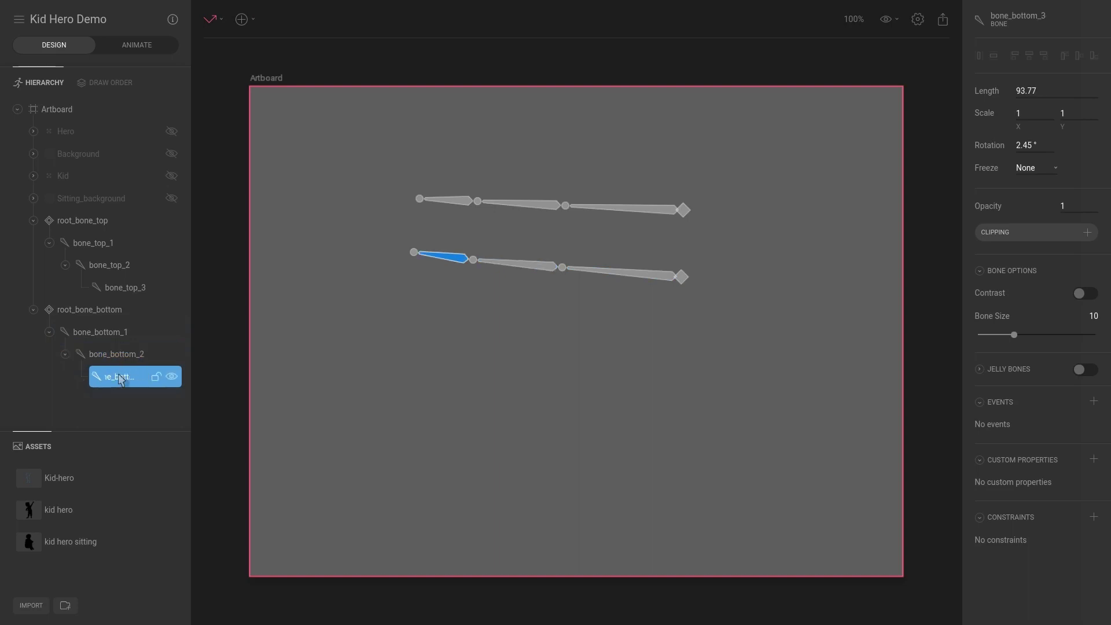
{"action": "left_click", "coordinate": [287, 351]}
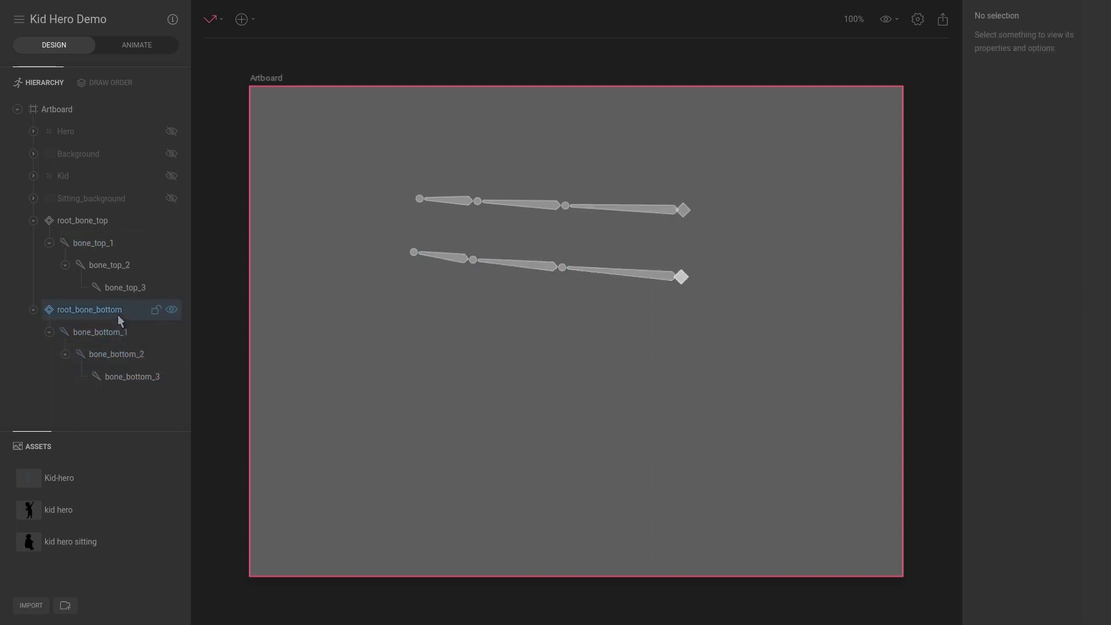
{"action": "left_click", "coordinate": [144, 47]}
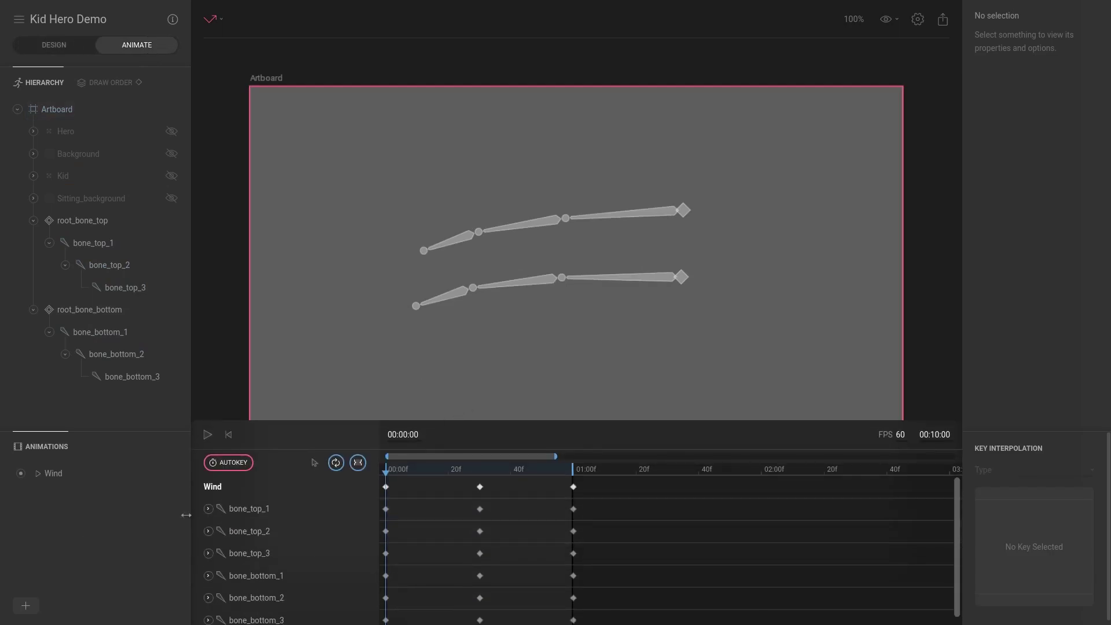
- Shift the bone_top_2 and bone_bottom_2 keys a few frames later
{"action": "left_click", "coordinate": [248, 509]}
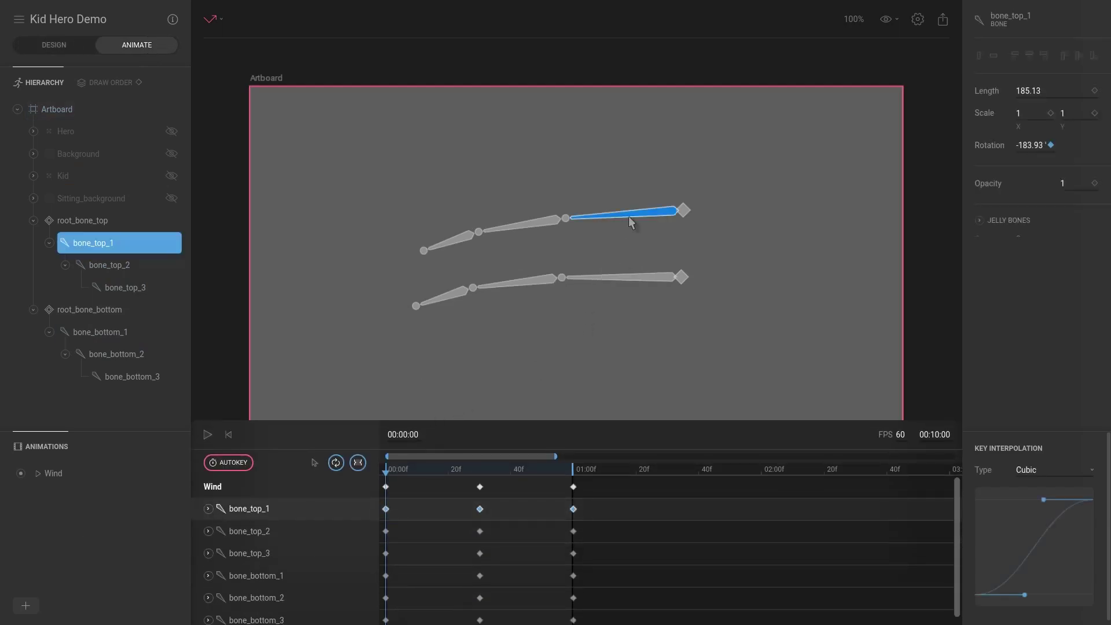
{"action": "left_click", "coordinate": [265, 577]}
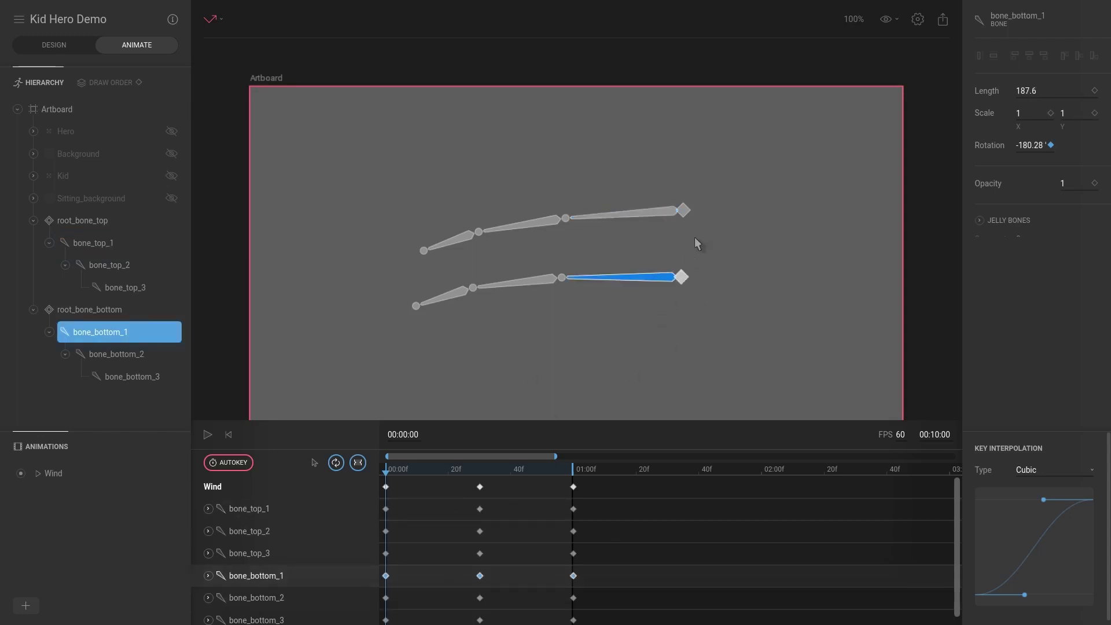
{"action": "left_click", "coordinate": [251, 534]}
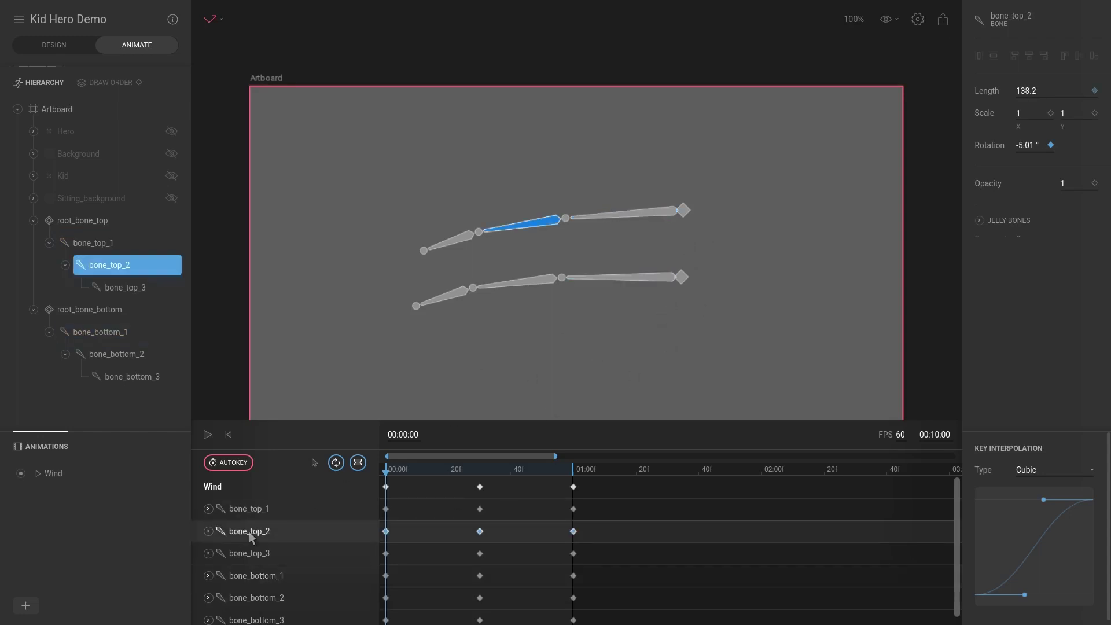
{"action": "left_click", "coordinate": [265, 602], "text": "shift"}
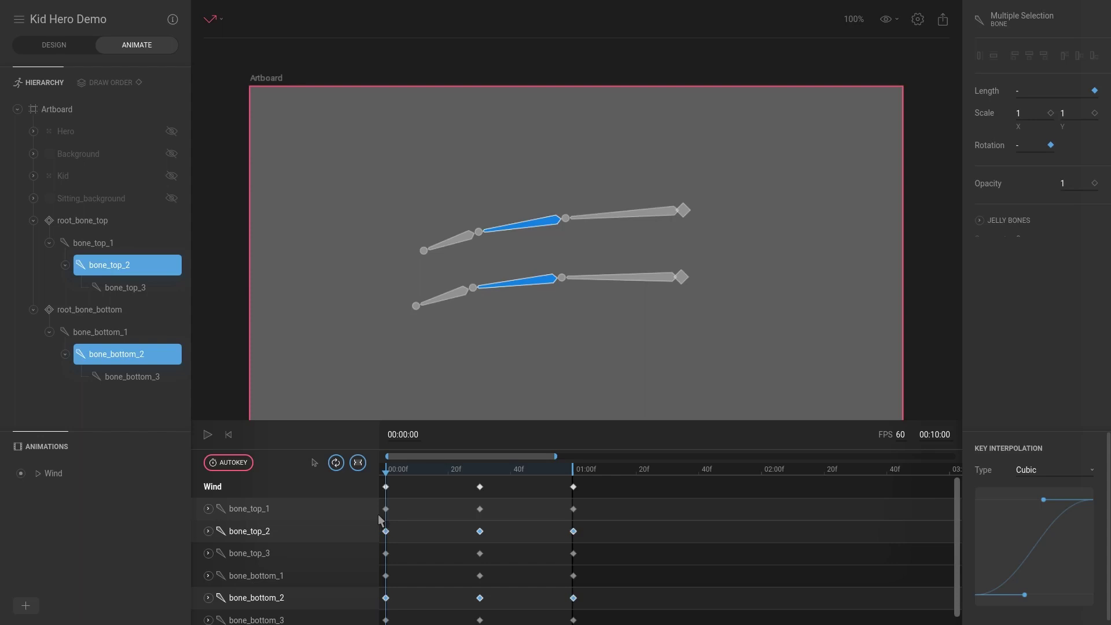
{"action": "key", "text": "Right"}
{"action": "key", "text": "Right"}
{"action": "key", "text": "Right"}
{"action": "key", "text": "Right"}
{"action": "key", "text": "Right"}
- Push the bone_top_3 and bone_bottom_3 keys further later than the second bones
{"action": "left_click", "coordinate": [276, 554]}
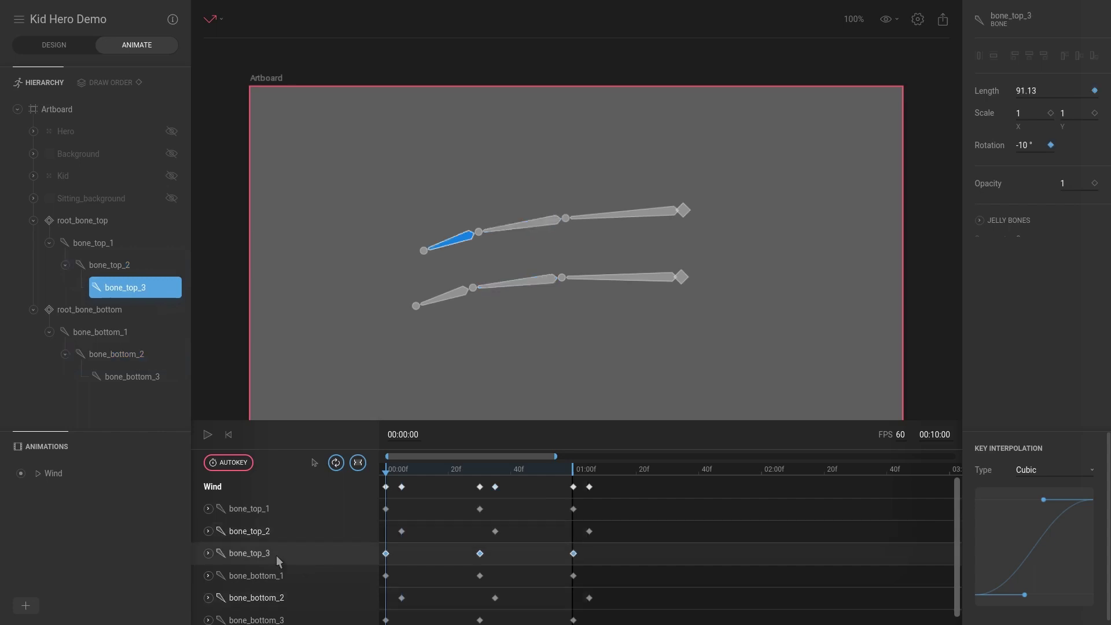
{"action": "left_click", "coordinate": [286, 621], "text": "shift"}
{"action": "key", "text": "Right"}
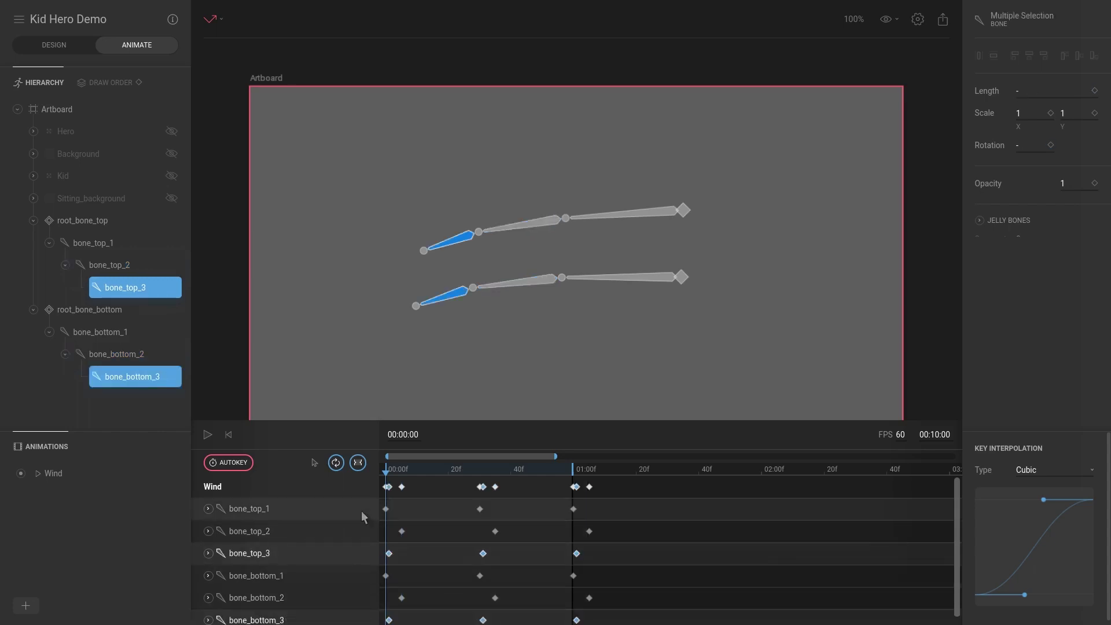
{"action": "key", "text": "Right"}
{"action": "key", "text": "Right"}
{"action": "key", "text": "Right"}
{"action": "key", "text": "Right"}
{"action": "key", "text": "Right"}
{"action": "key", "text": "Right"}
{"action": "key", "text": "Right"}
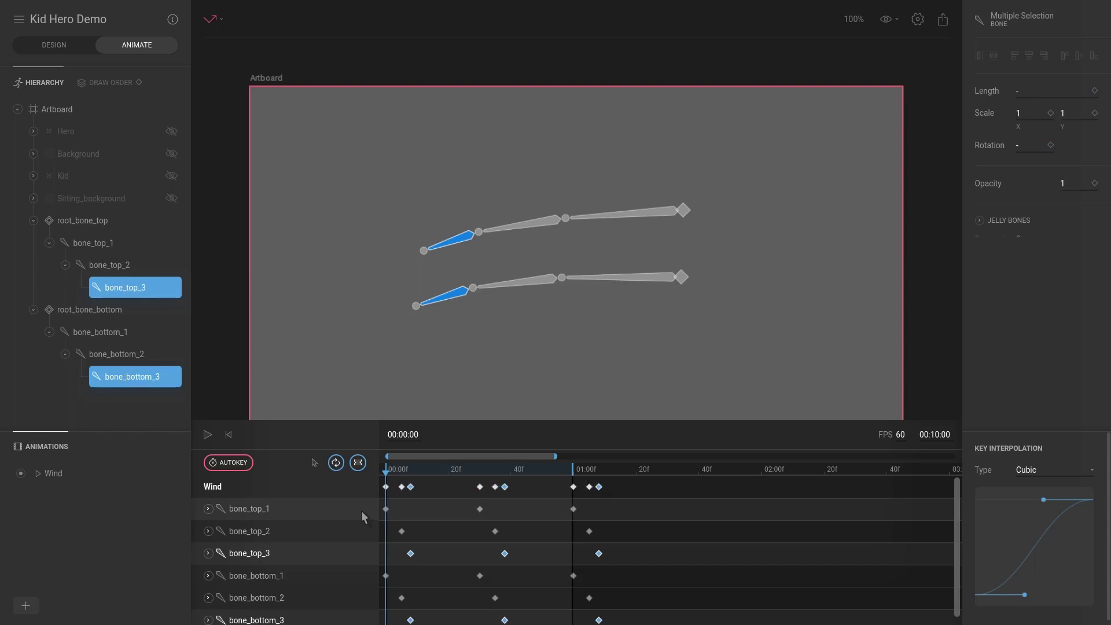
{"action": "key", "text": "Right"}
{"action": "key", "text": "Right"}
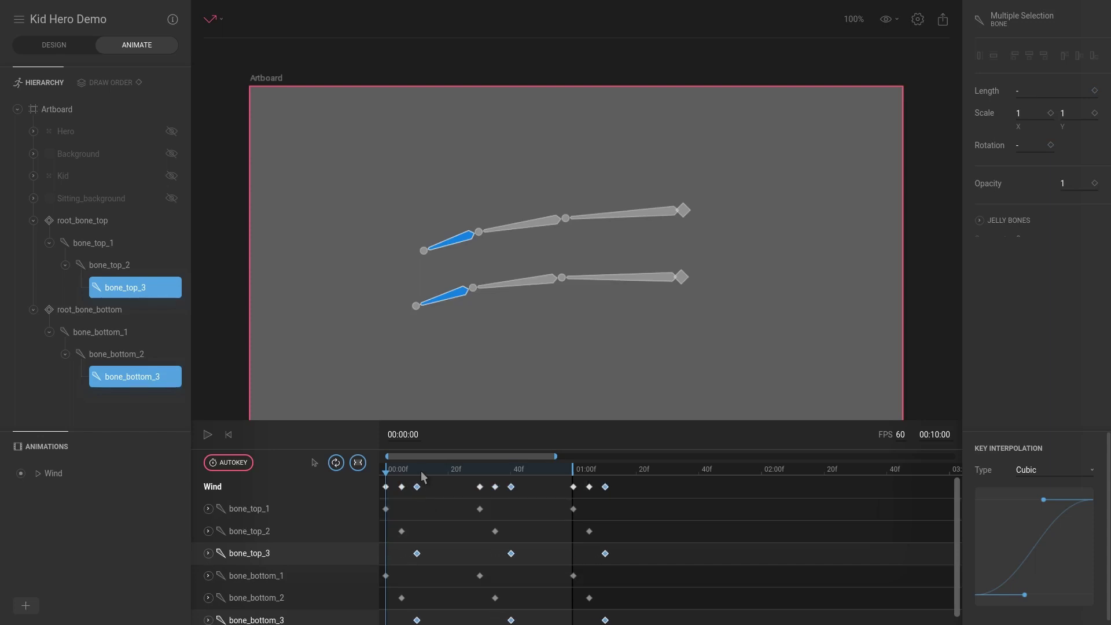
{"action": "left_click_drag", "start_coordinate": [421, 473], "coordinate": [369, 472]}
{"action": "left_click_drag", "start_coordinate": [581, 470], "coordinate": [605, 469]}
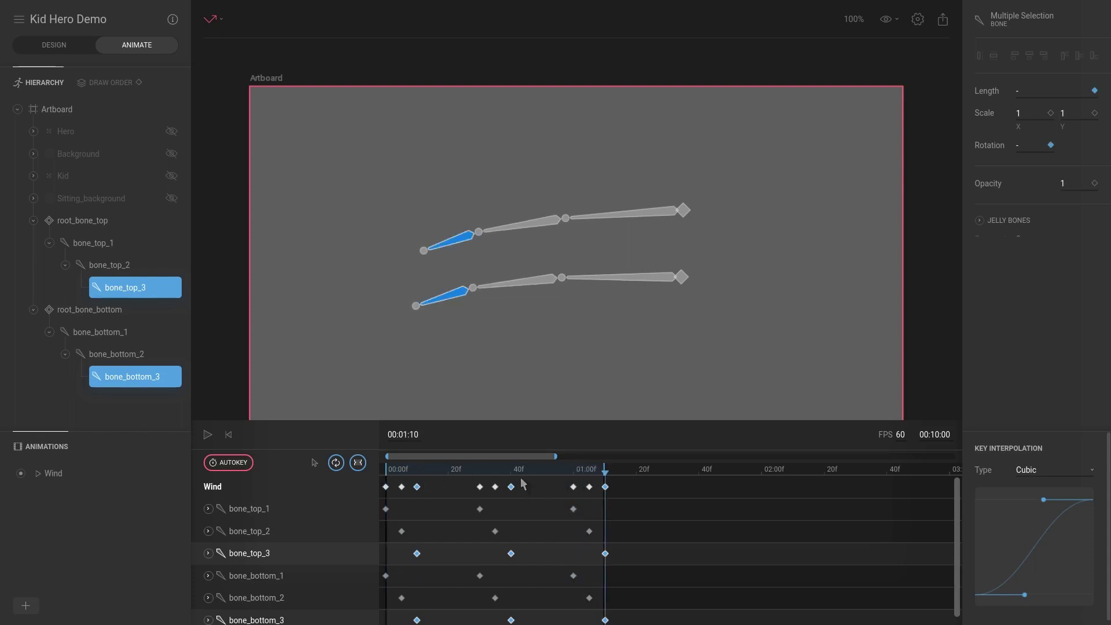
{"action": "key", "text": "space"}
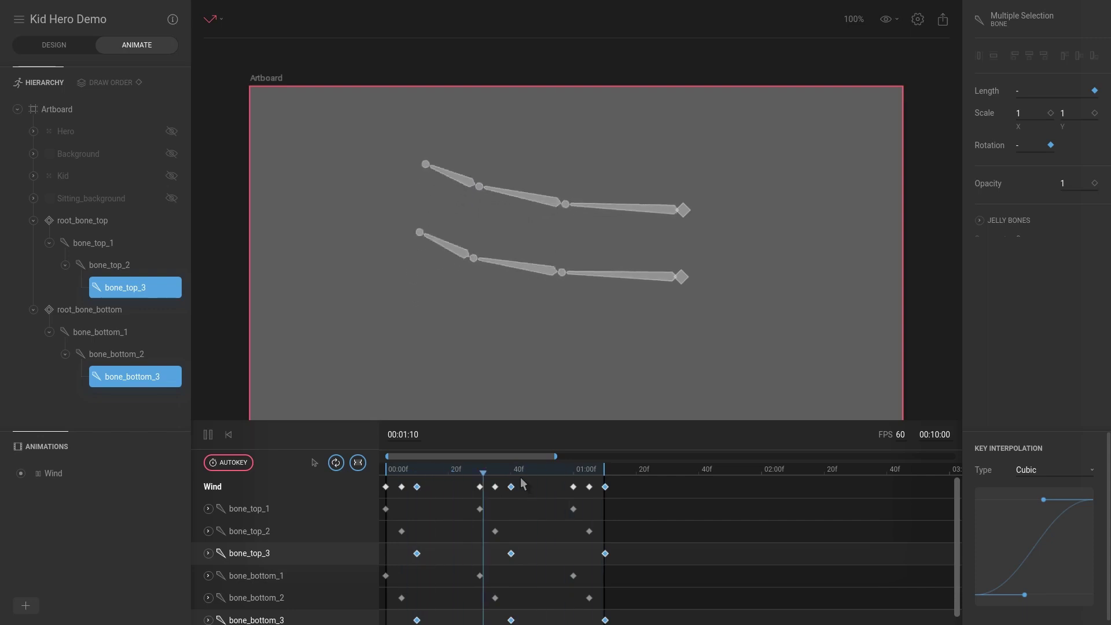
{"action": "scroll", "coordinate": [476, 278], "scroll_direction": "up", "scroll_amount": 5}
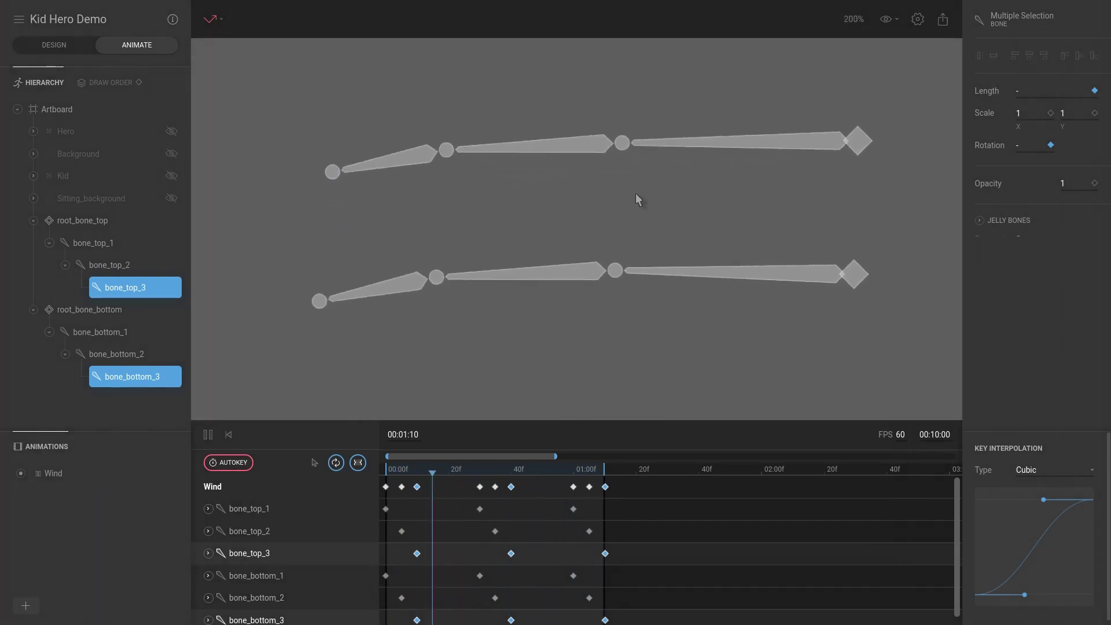
{"action": "left_click_drag", "start_coordinate": [476, 470], "coordinate": [387, 475]}
{"action": "left_click", "coordinate": [445, 475]}
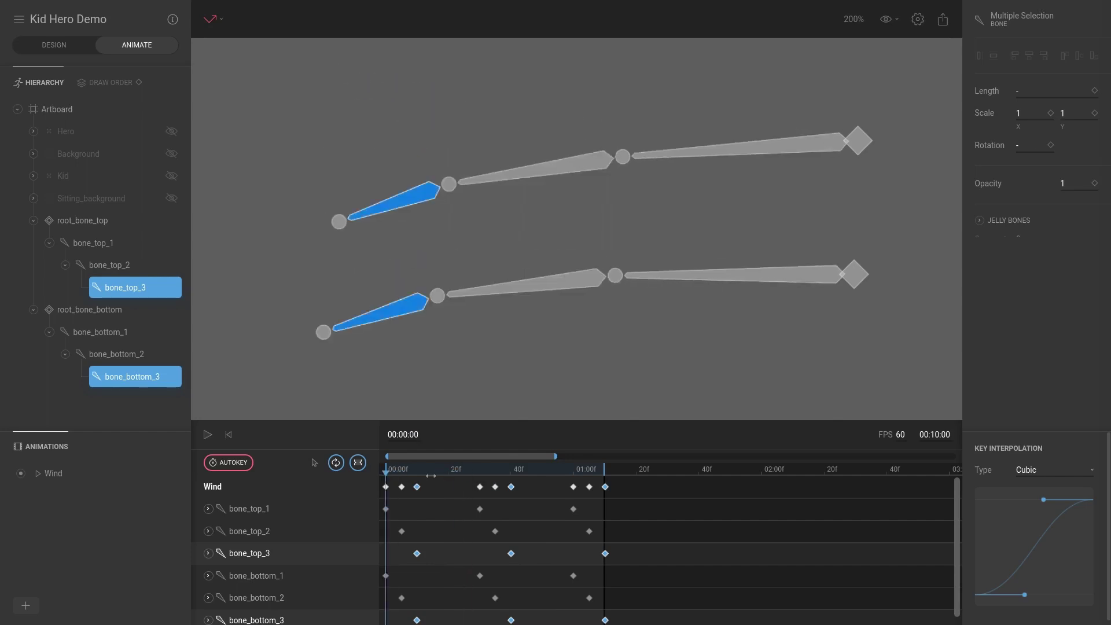